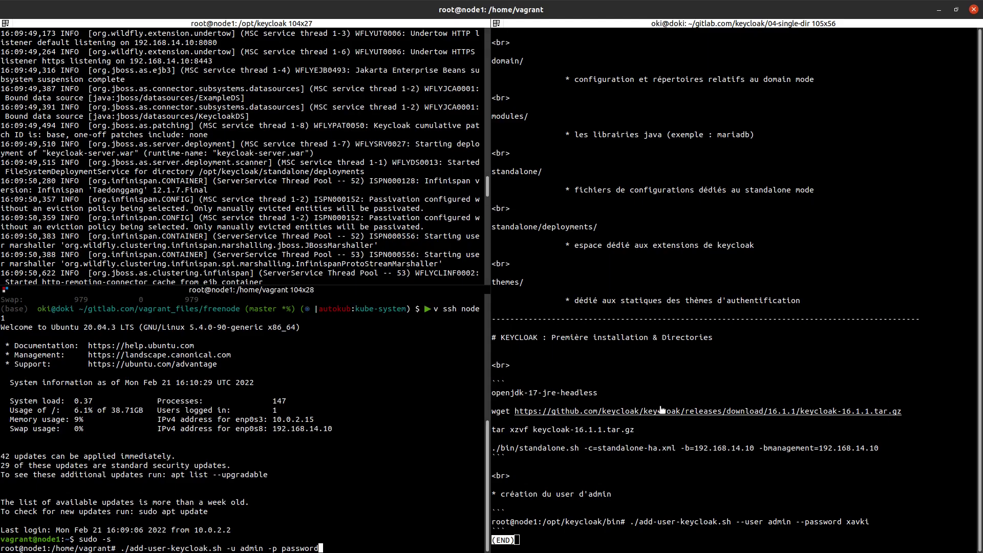
# Step: Bring the running Keycloak server log pane into focus in Terminal
pyautogui.click(279, 202)
# Step: Sign in as admin with the account password, decline saving it, and return to the welcome page
pyautogui.scroll(-4, 275, 211)
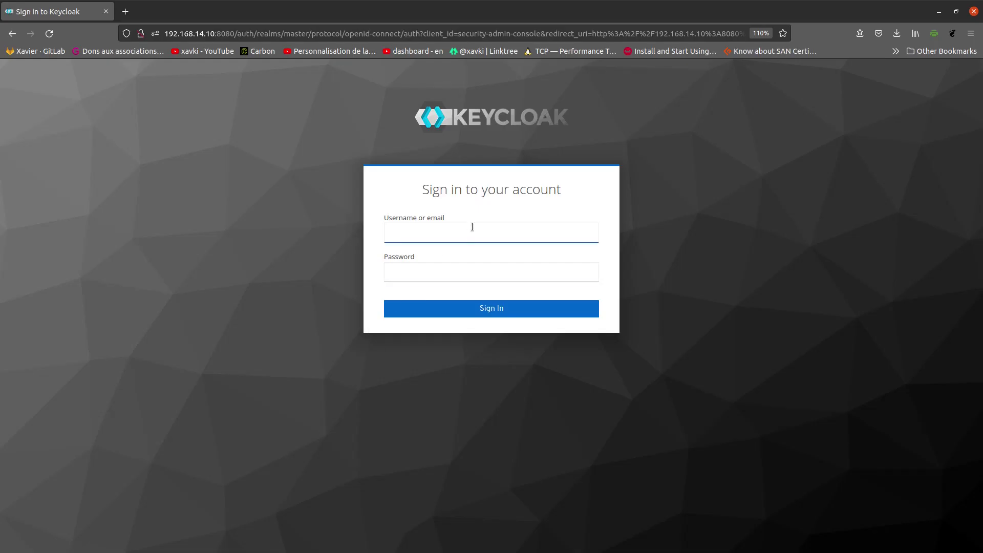
pyautogui.click(474, 232)
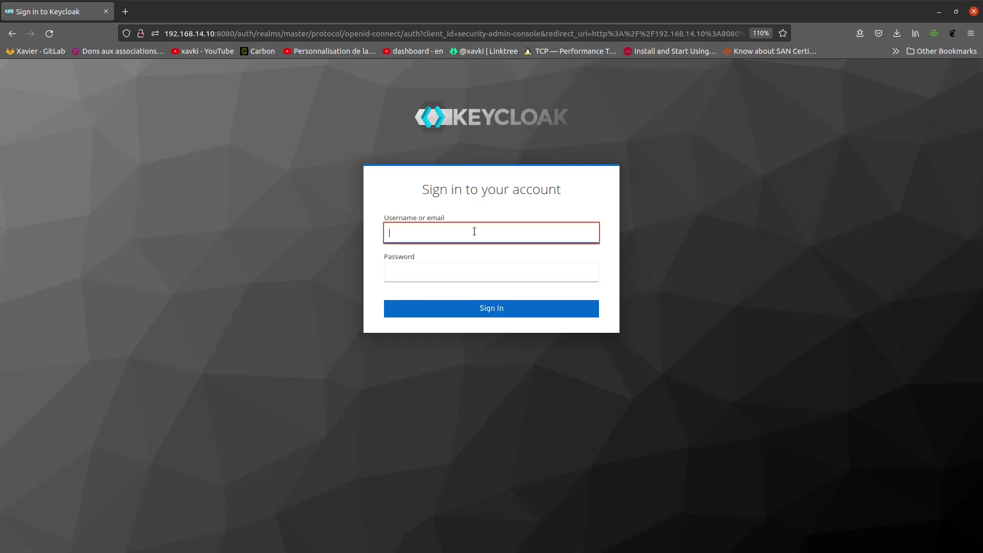
pyautogui.write('admin')
pyautogui.press('Tab')
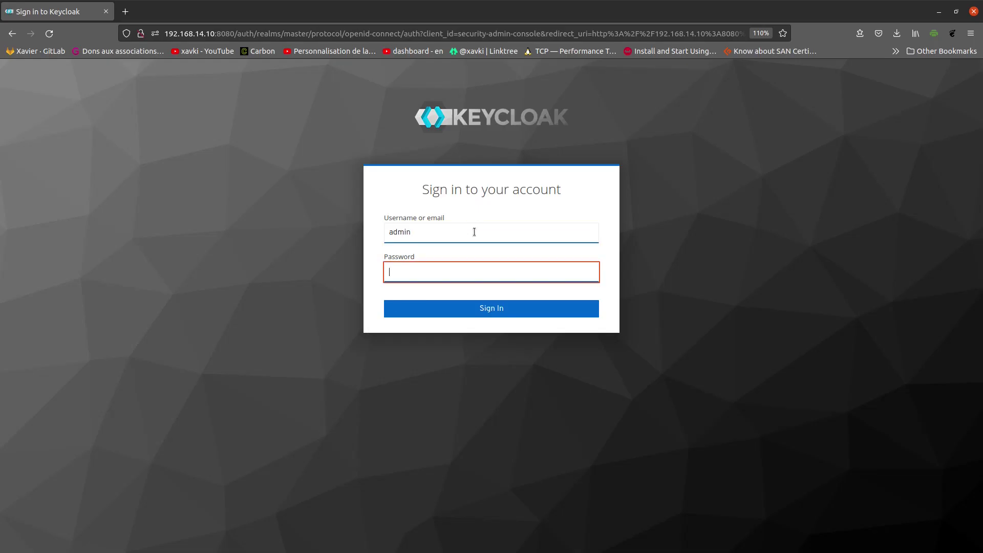
pyautogui.write('password')
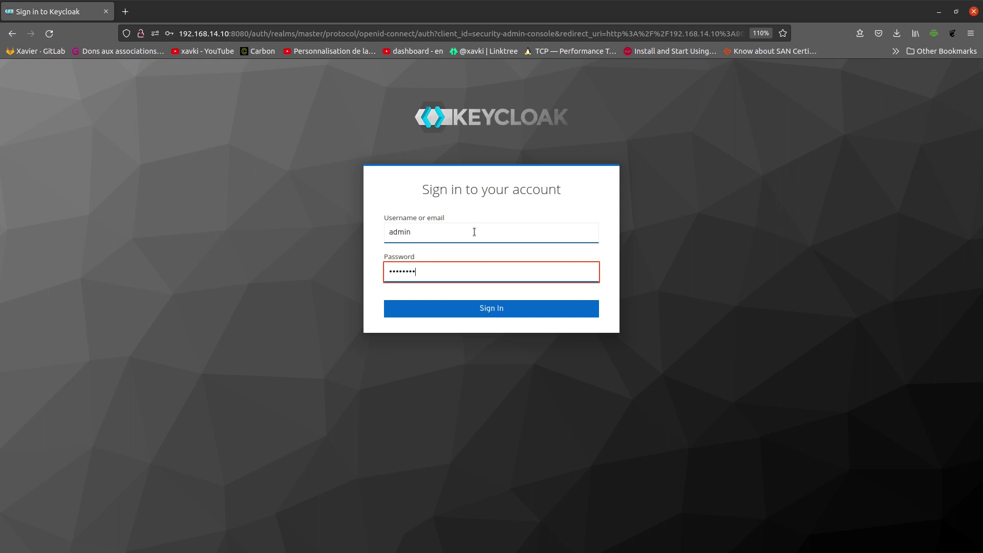
pyautogui.press('Return')
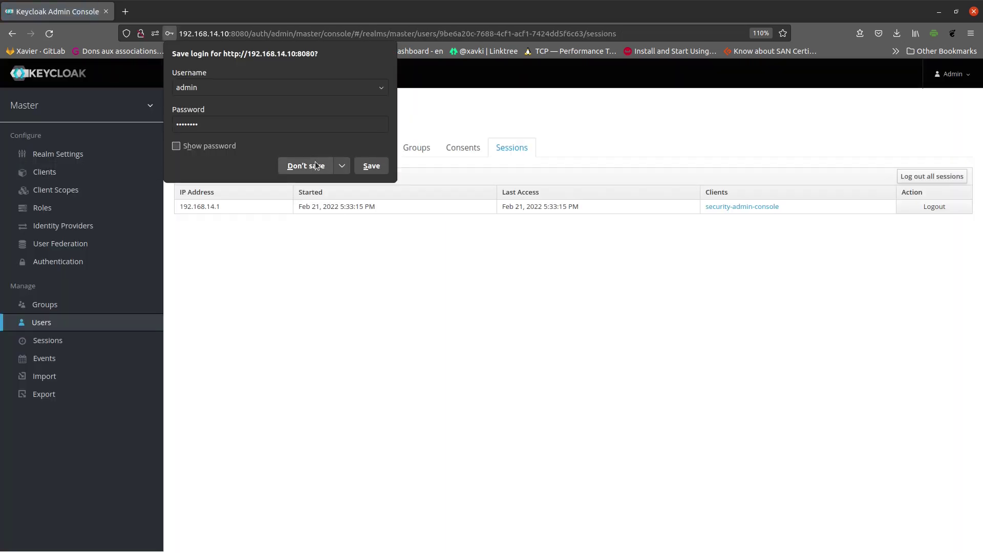
pyautogui.click(315, 163)
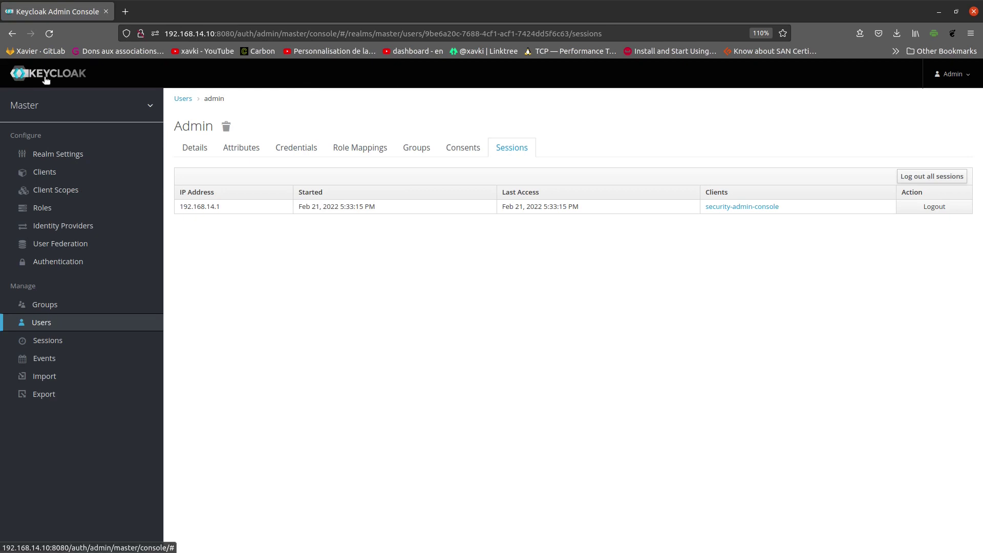
pyautogui.click(45, 78)
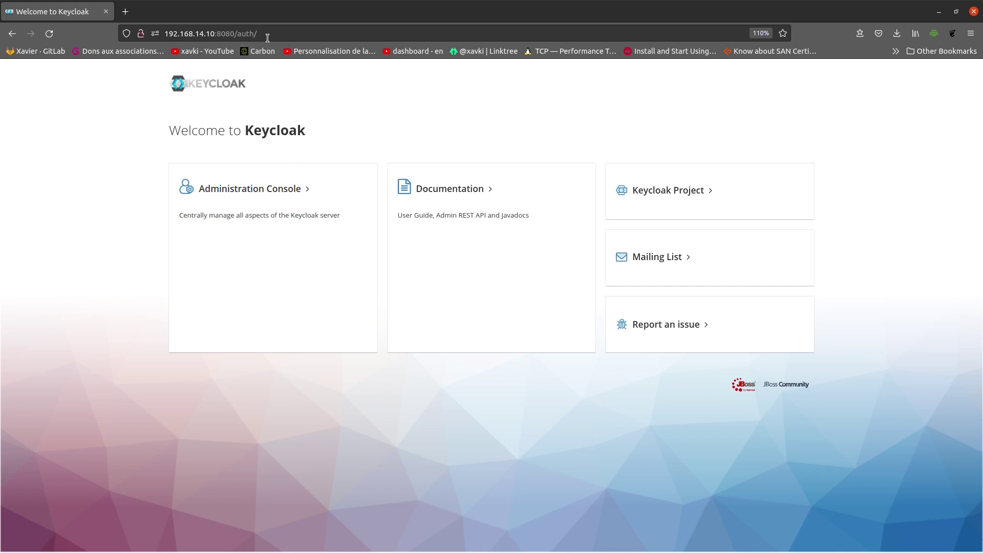
# Step: Open the Administration Console from the Keycloak welcome page at 192.168.14.10:8080/auth/
pyautogui.click(266, 36)
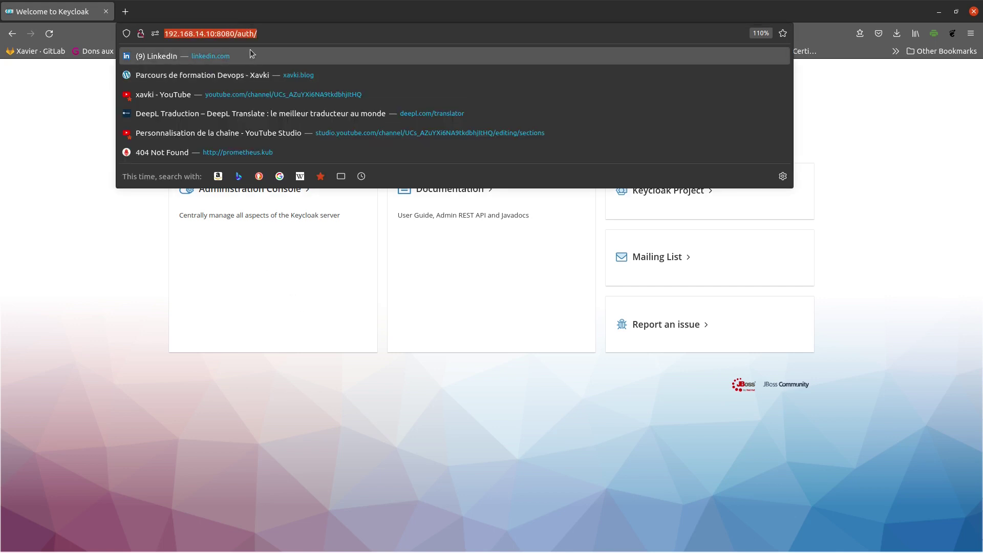
pyautogui.click(277, 315)
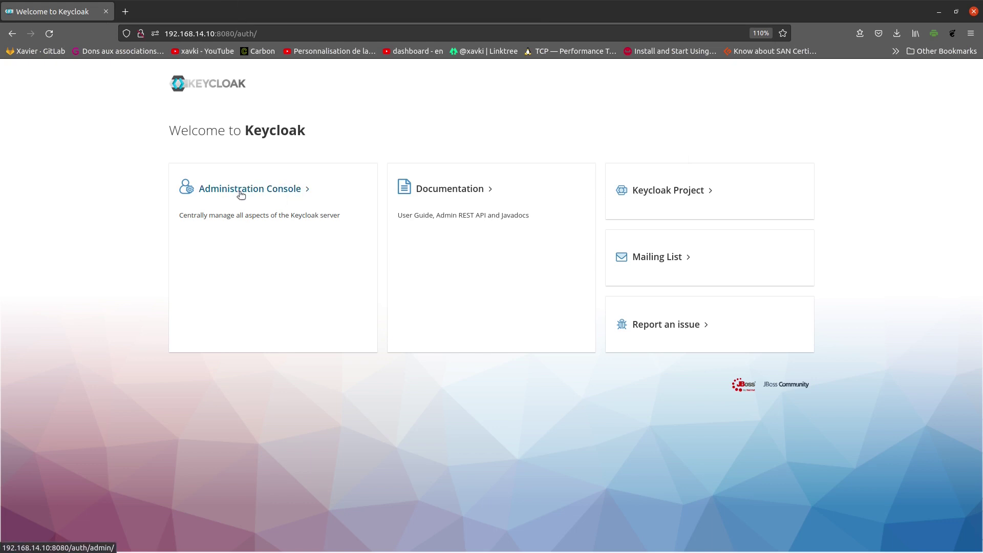
pyautogui.click(240, 194)
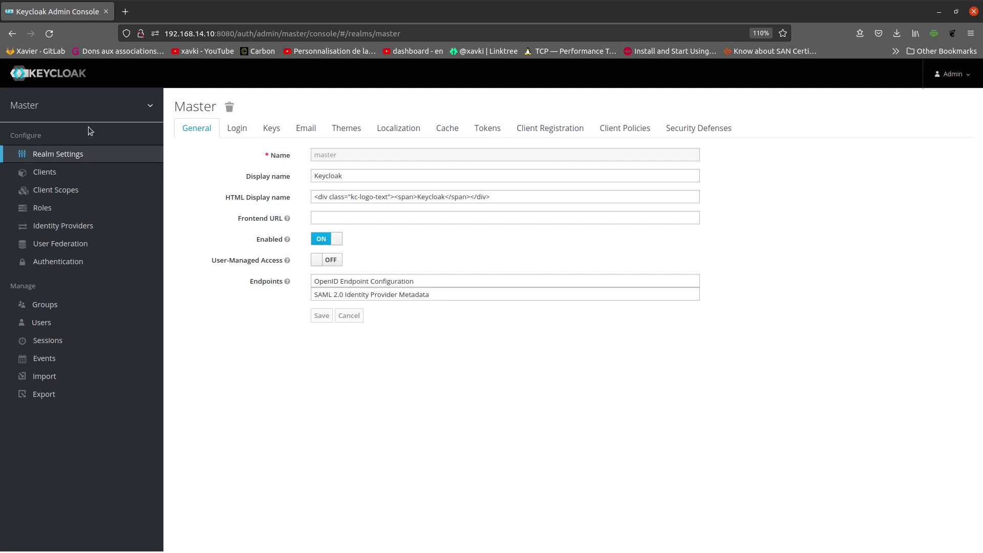
# Step: Open the admin's Manage account page in a second browser tab
pyautogui.moveTo(145, 110)
pyautogui.moveTo(105, 113)
pyautogui.click(974, 77)
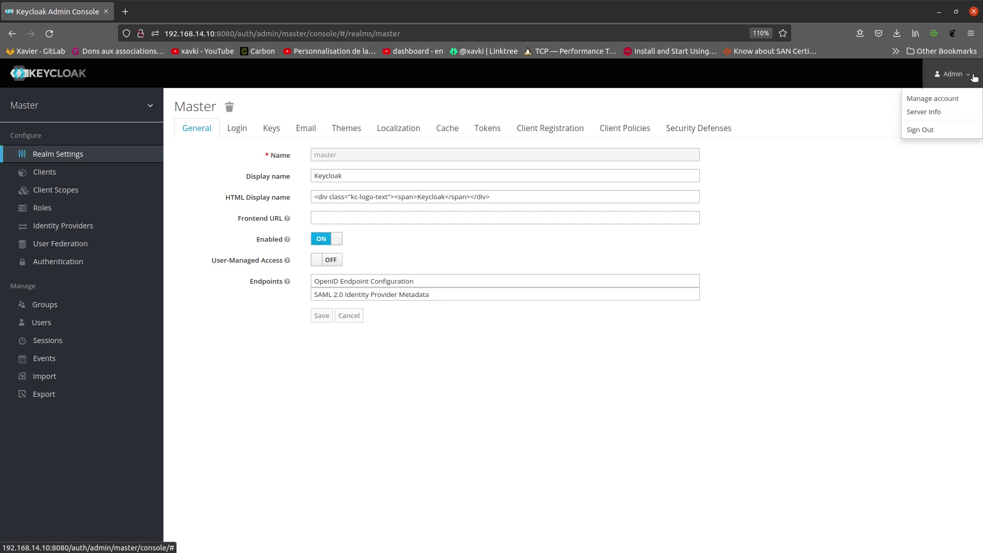
pyautogui.rightClick(950, 101)
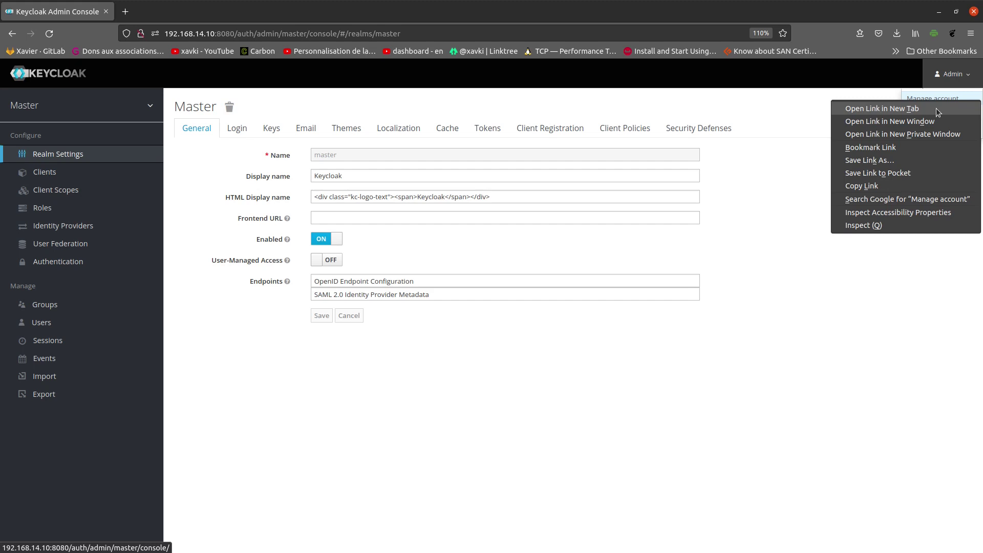
pyautogui.click(938, 109)
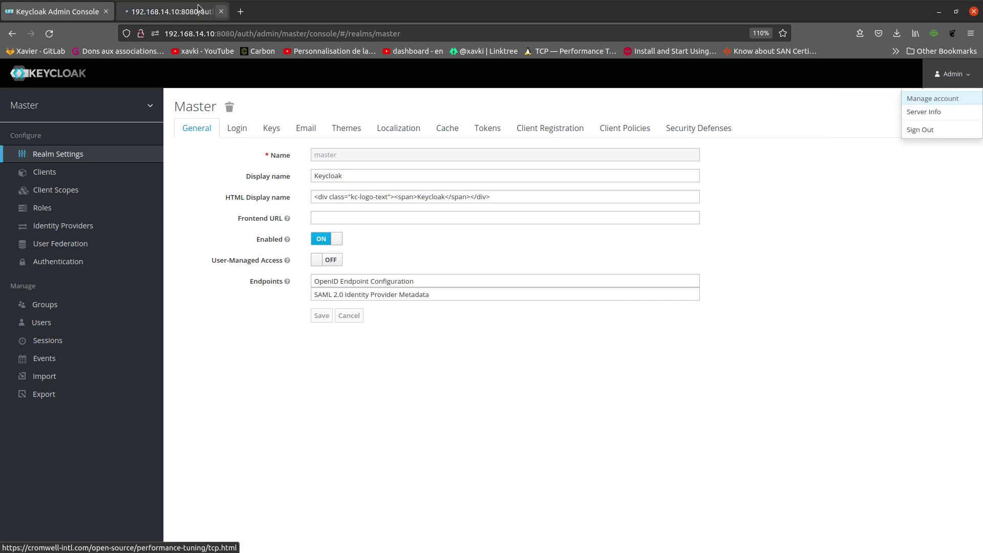
pyautogui.click(169, 12)
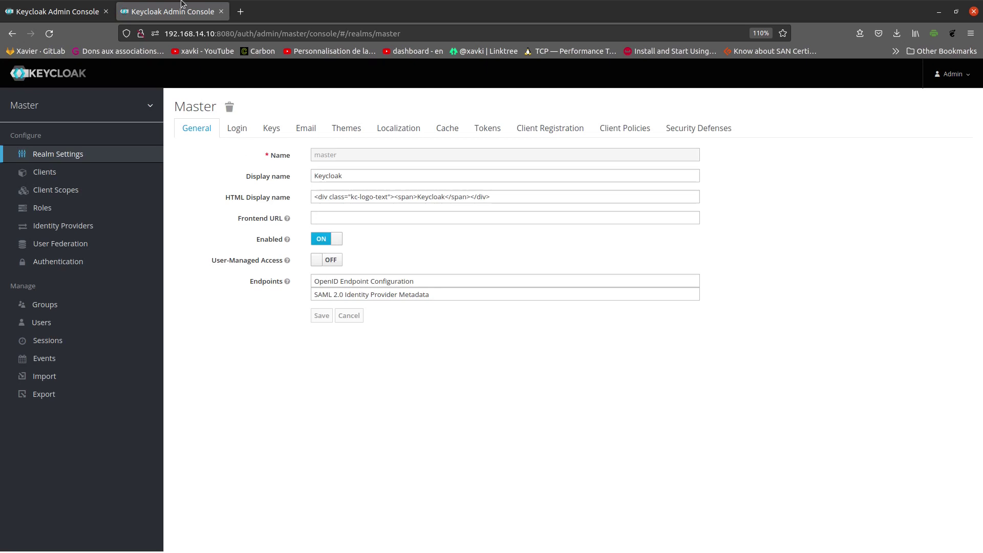
pyautogui.click(954, 74)
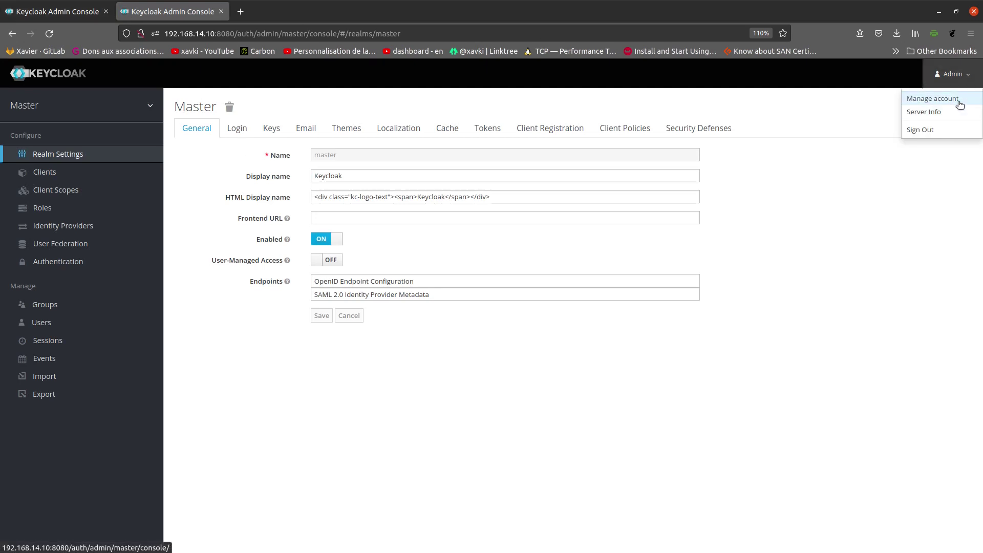
pyautogui.click(959, 97)
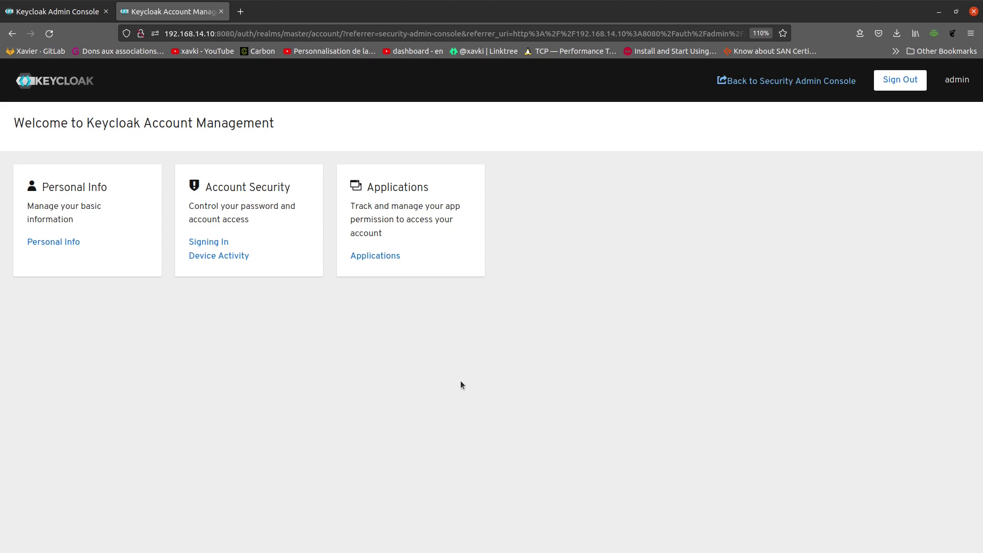
# Step: View the account's Personal Info and Account Security options, then return to the welcome page
pyautogui.click(47, 246)
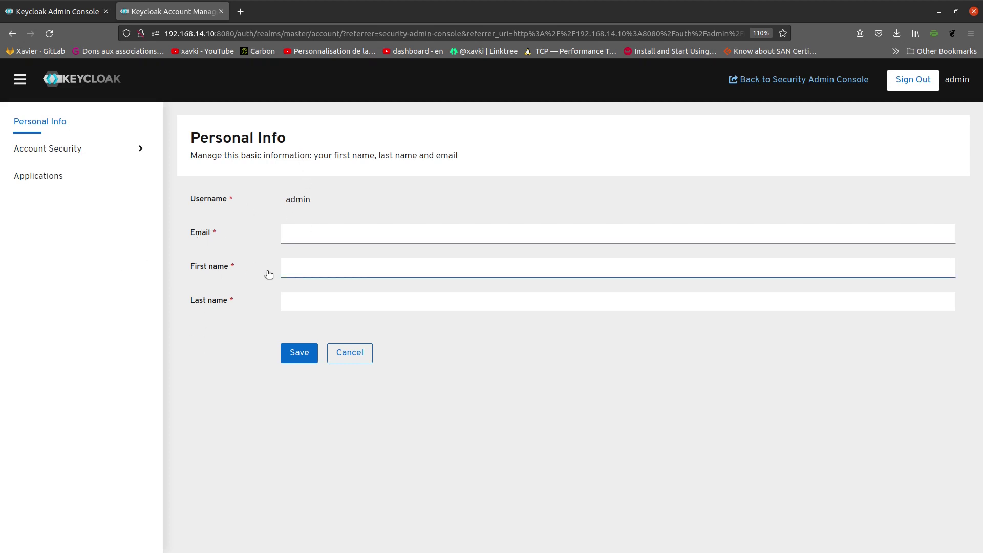
pyautogui.click(59, 156)
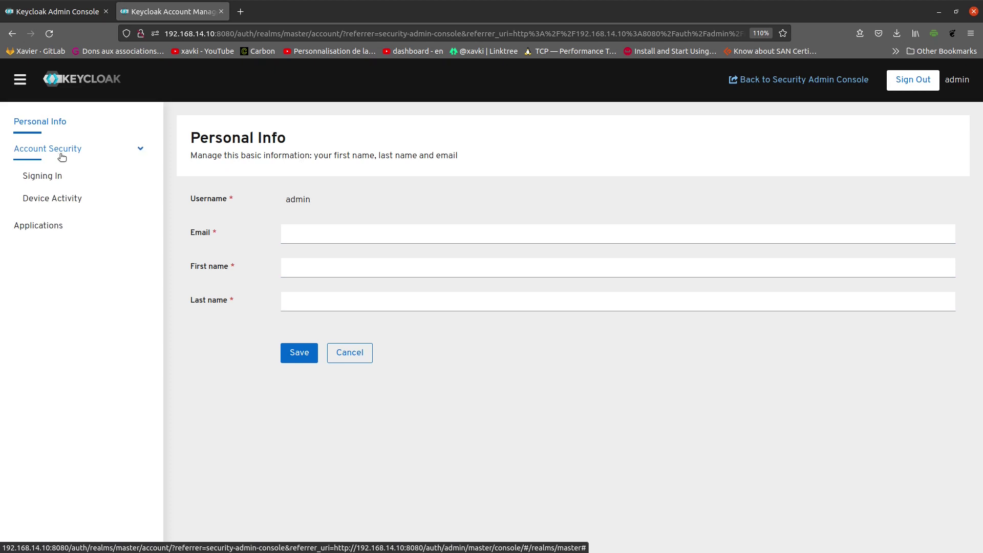
pyautogui.click(11, 34)
# Step: Open Signing In and start a password update, then abandon it
pyautogui.click(209, 243)
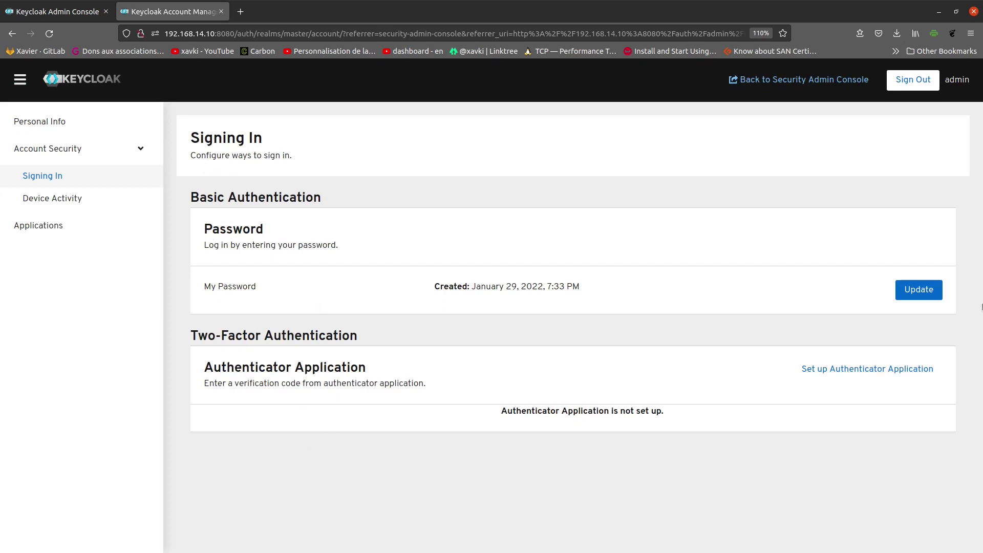
pyautogui.click(927, 291)
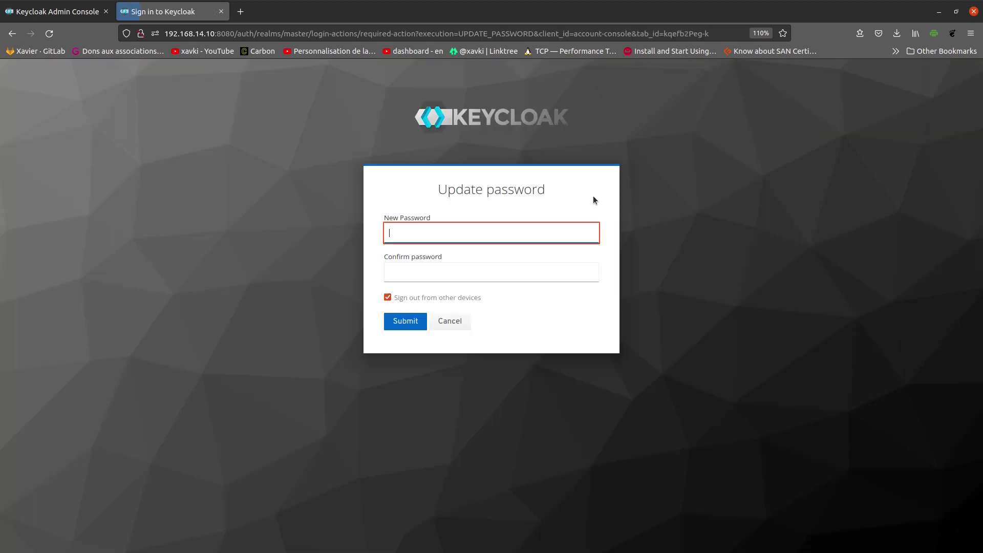
pyautogui.click(12, 33)
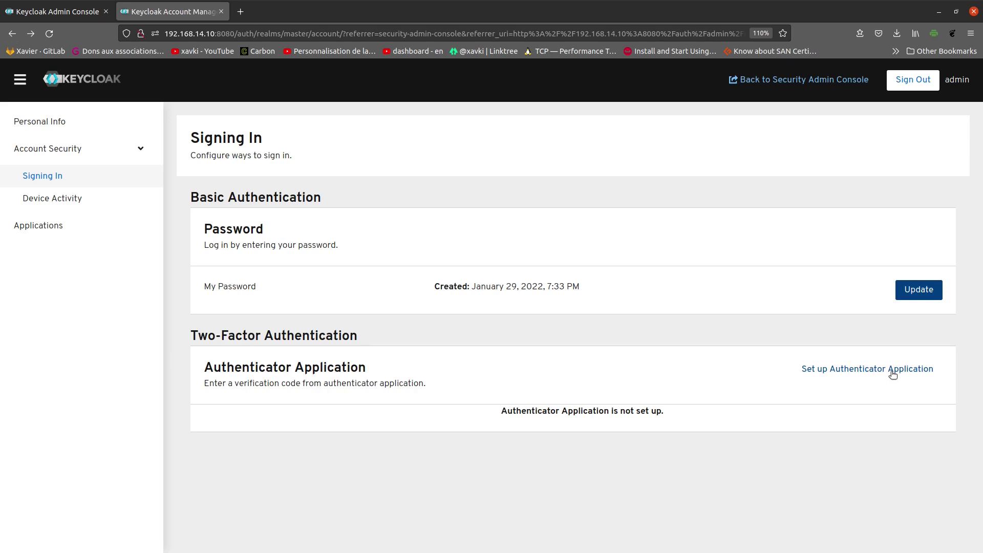
# Step: Review Device Activity's signed-in devices, then list Applications: Account Console and Security Admin Console
pyautogui.click(59, 204)
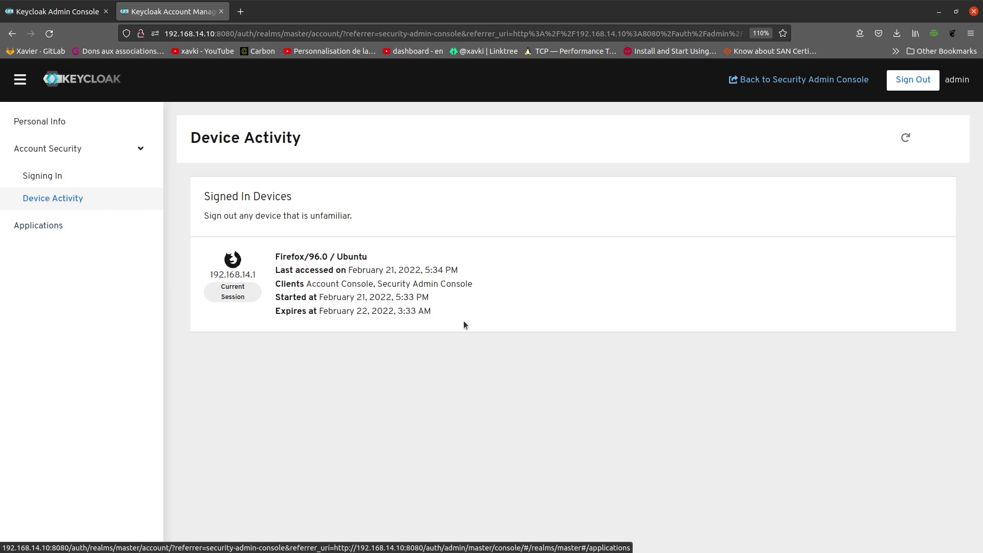
pyautogui.moveTo(478, 320); pyautogui.dragTo(195, 200)
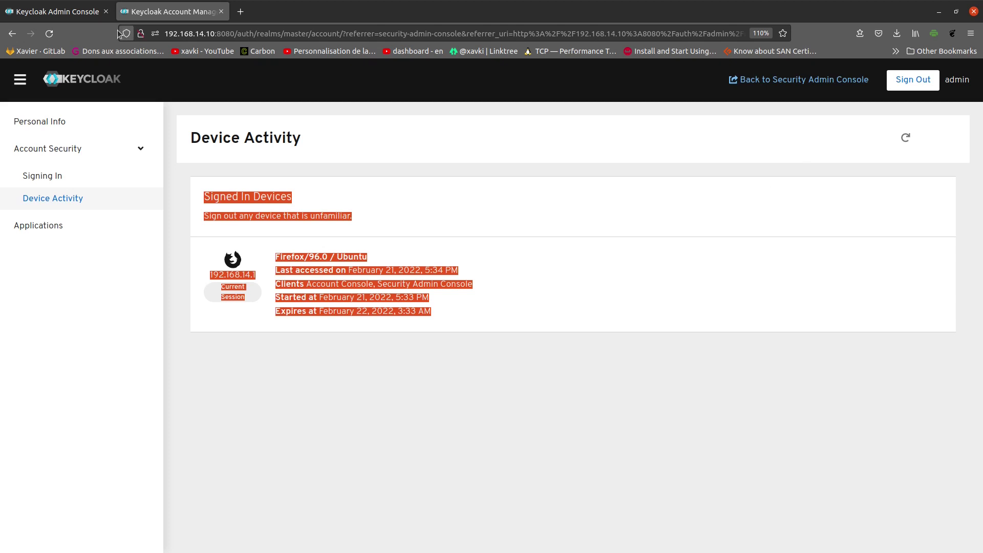
pyautogui.click(7, 33)
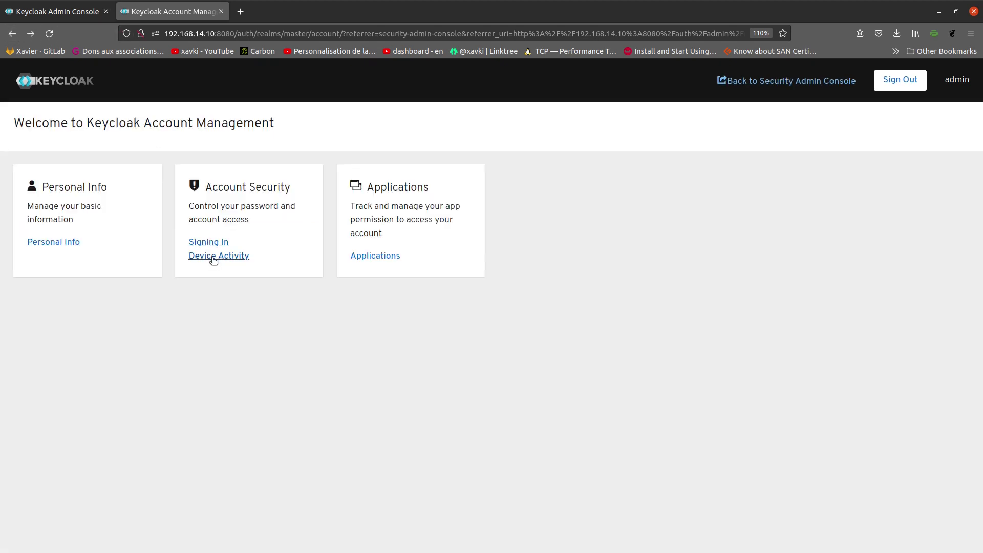
pyautogui.click(213, 256)
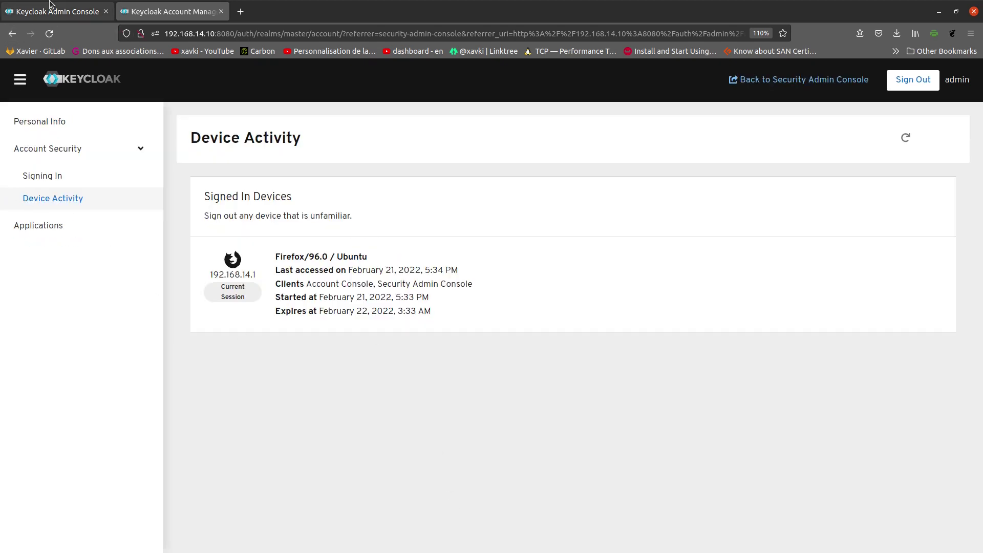
pyautogui.click(48, 226)
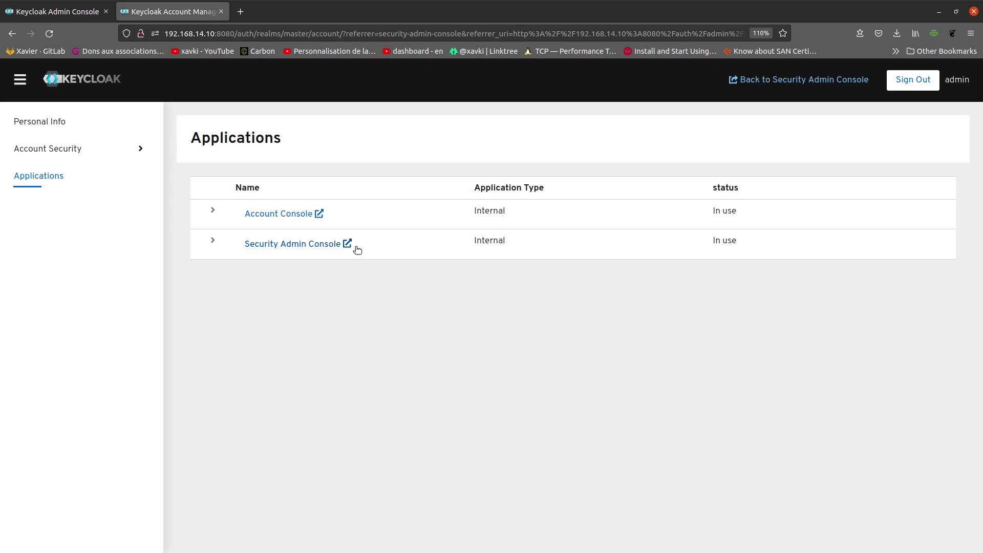
# Step: Open the Security Admin Console in a new tab, close the old tab, and open Server Info
pyautogui.click(348, 245)
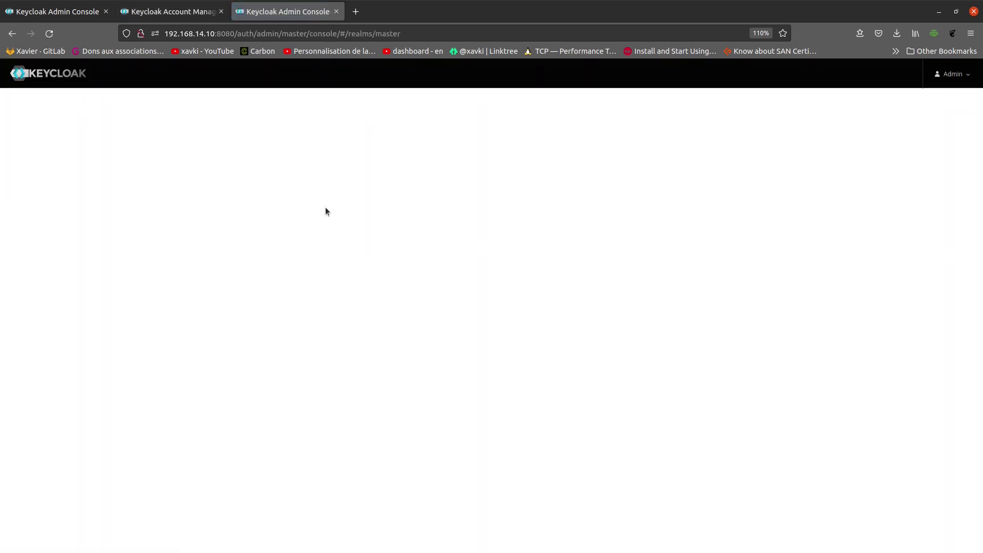
pyautogui.click(105, 11)
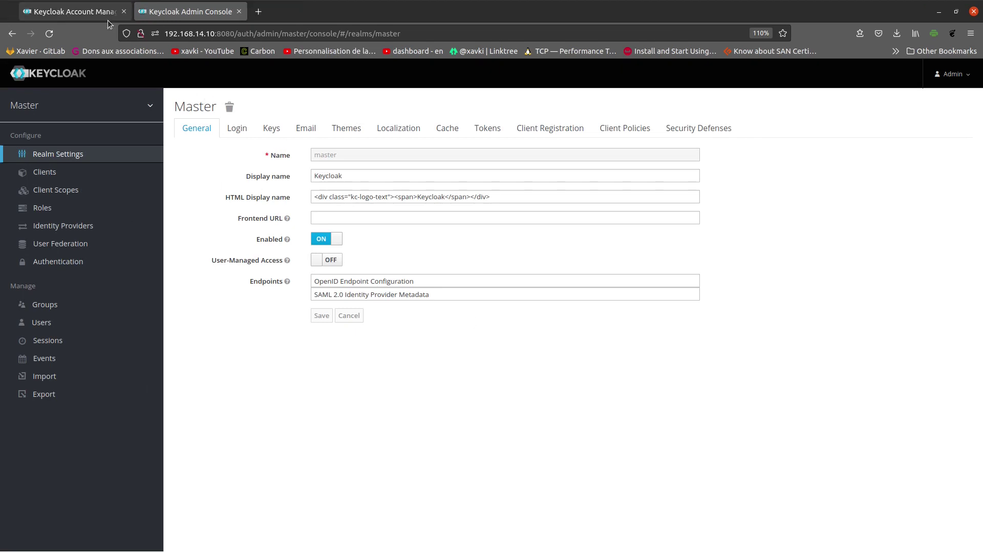
pyautogui.click(966, 75)
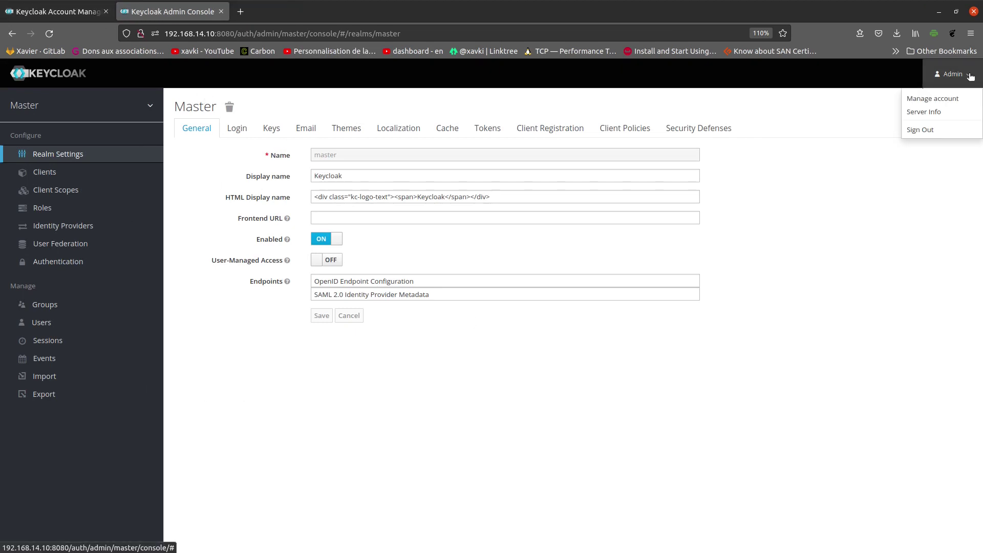
pyautogui.click(934, 115)
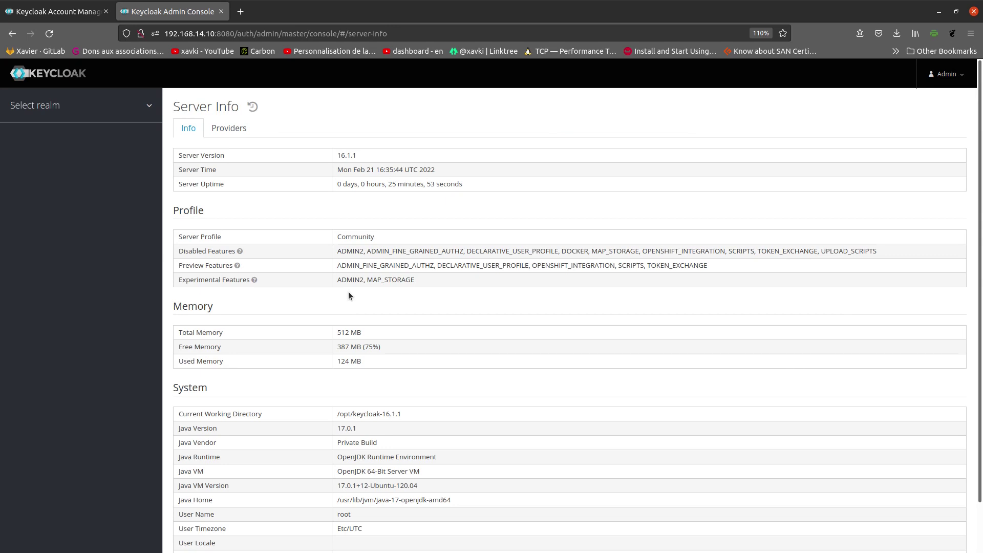
# Step: Zoom in and highlight the server version 16.1.1 and the Community server profile
pyautogui.moveTo(379, 157); pyautogui.dragTo(326, 153)
pyautogui.hotkey('ctrl', '+')
pyautogui.hotkey('ctrl', '+')
pyautogui.hotkey('ctrl', '+')
pyautogui.hotkey('ctrl', '+')
pyautogui.click(553, 146)
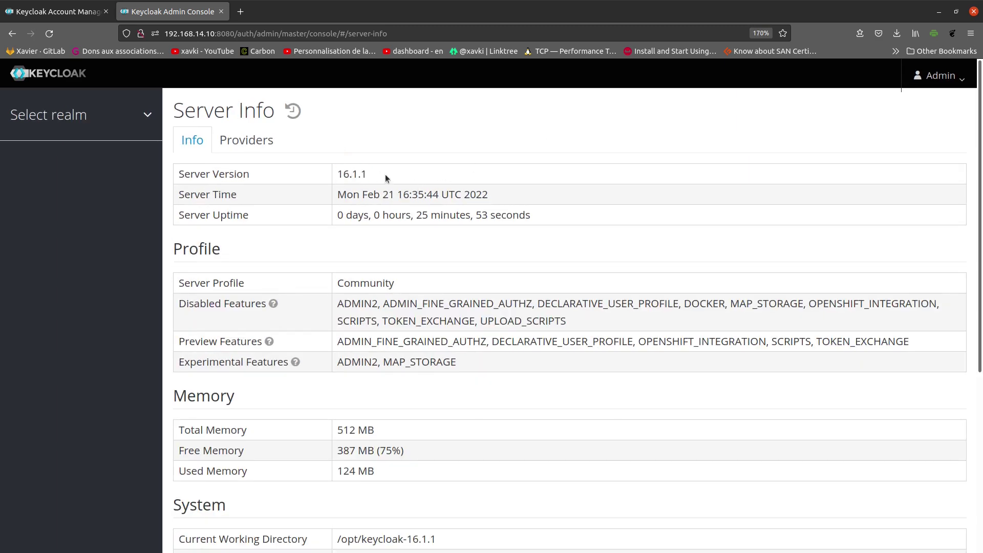
pyautogui.scroll(-5, 341, 174)
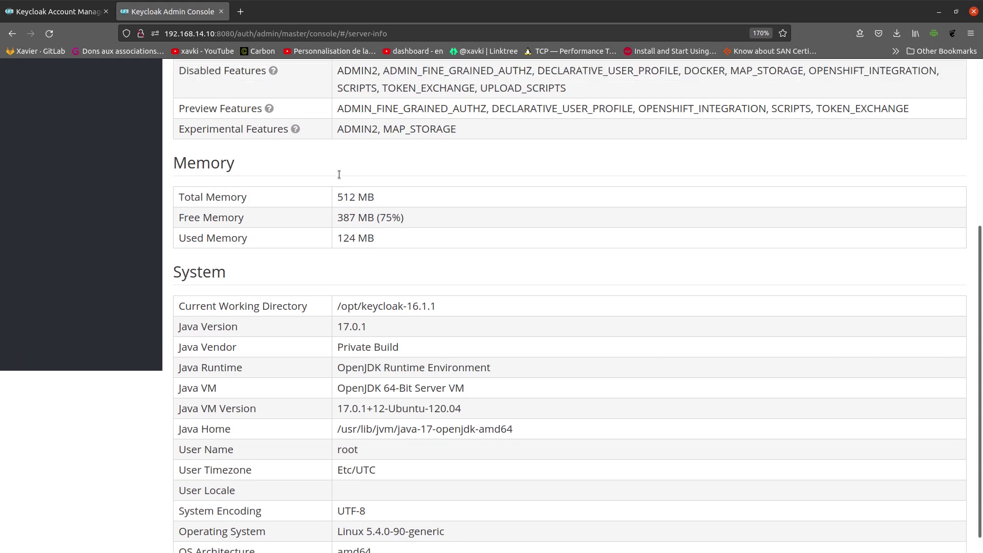
pyautogui.scroll(2, 339, 174)
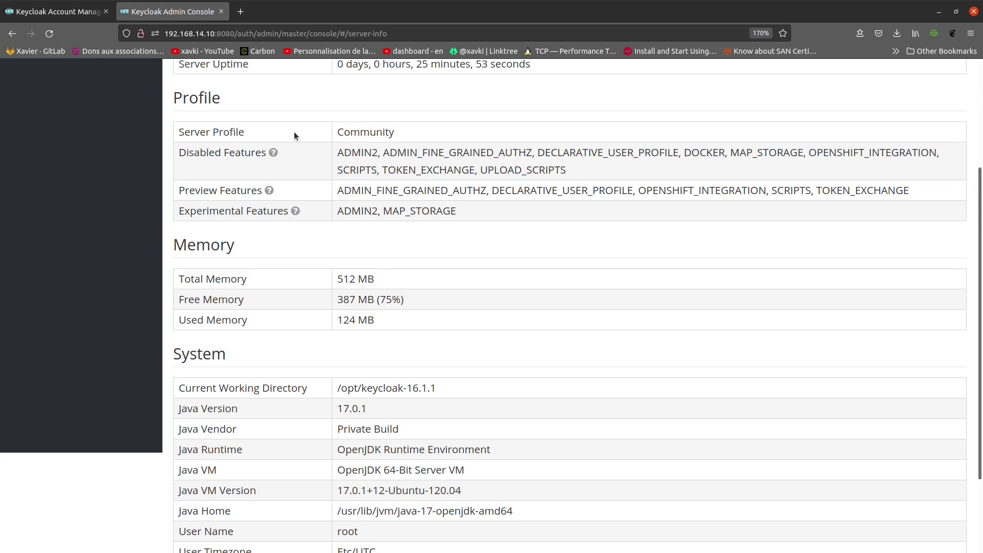
pyautogui.moveTo(441, 129); pyautogui.dragTo(328, 123)
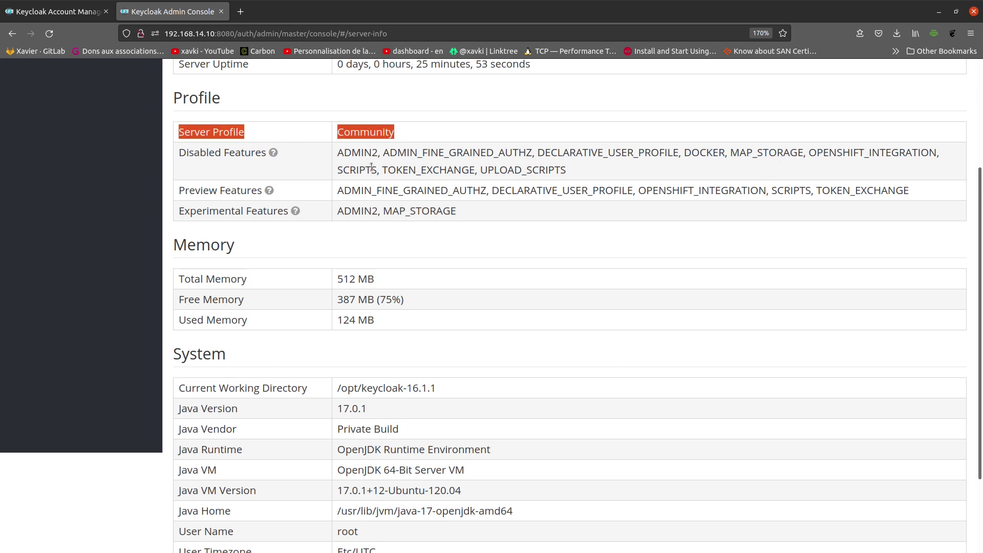
pyautogui.click(440, 171)
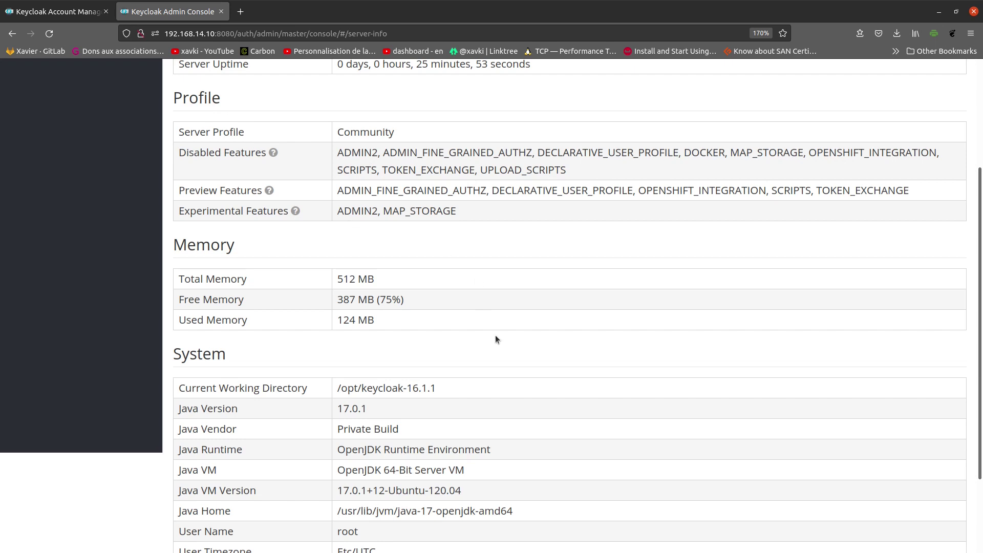
# Step: Highlight 512 MB total memory, /opt/keycloak-16.1.1 working directory, Java VM and user name root
pyautogui.scroll(-2, 428, 198)
pyautogui.tripleClick(404, 176)
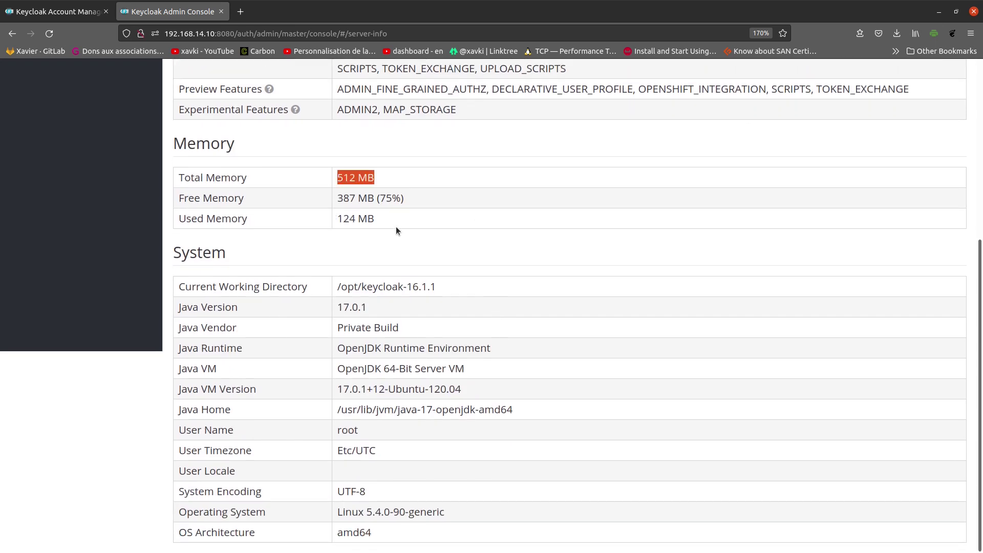
pyautogui.moveTo(461, 286); pyautogui.dragTo(336, 287)
pyautogui.scroll(5, 475, 288)
pyautogui.scroll(-5, 476, 291)
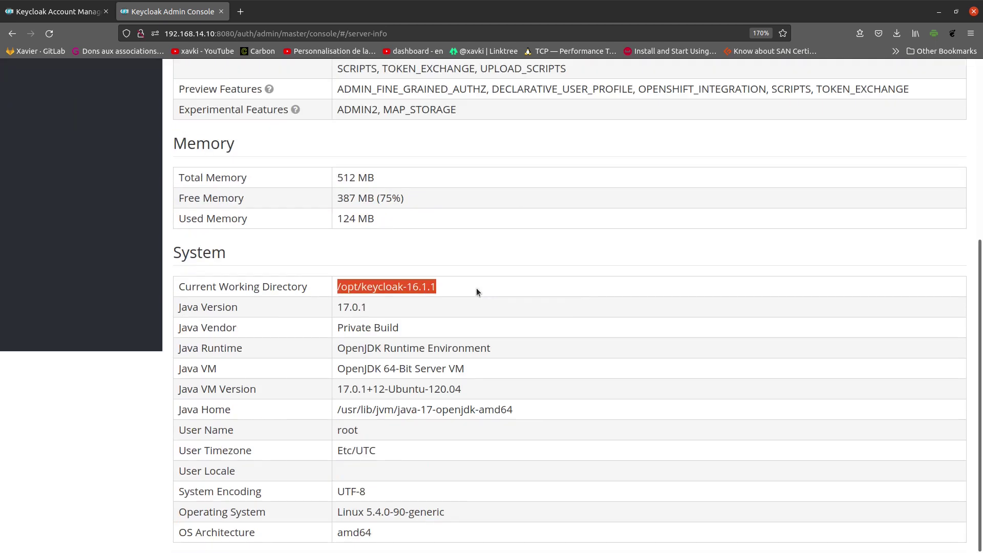
pyautogui.hotkey('ctrl', '-')
pyautogui.hotkey('ctrl', '-')
pyautogui.hotkey('ctrl', '-')
pyautogui.hotkey('ctrl', '-')
pyautogui.hotkey('ctrl', '-')
pyautogui.hotkey('ctrl', '-')
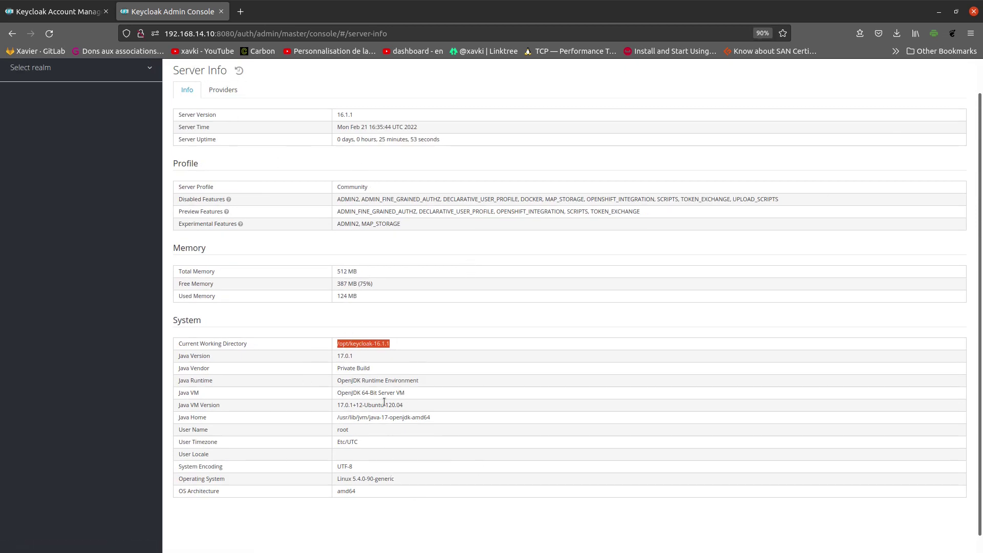
pyautogui.scroll(-1, 384, 403)
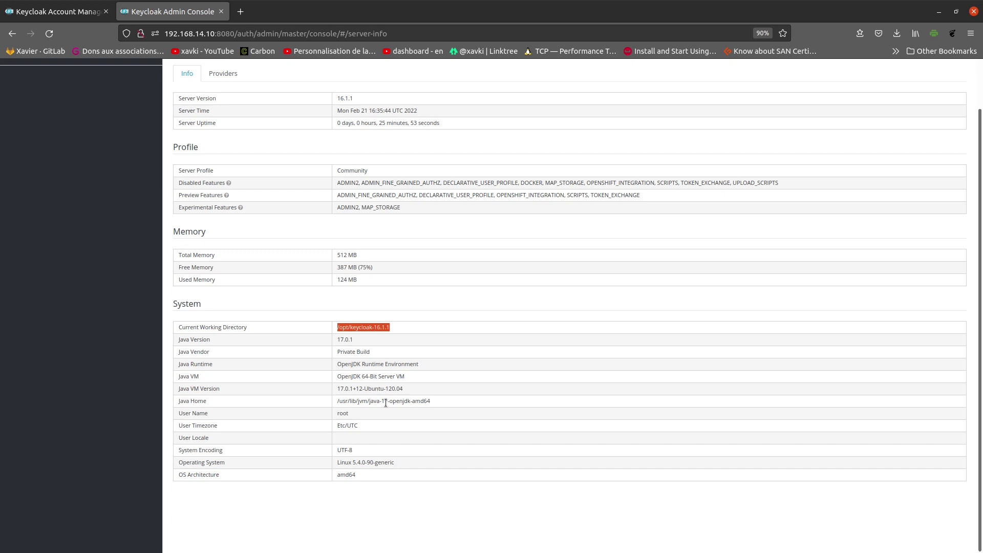
pyautogui.tripleClick(419, 380)
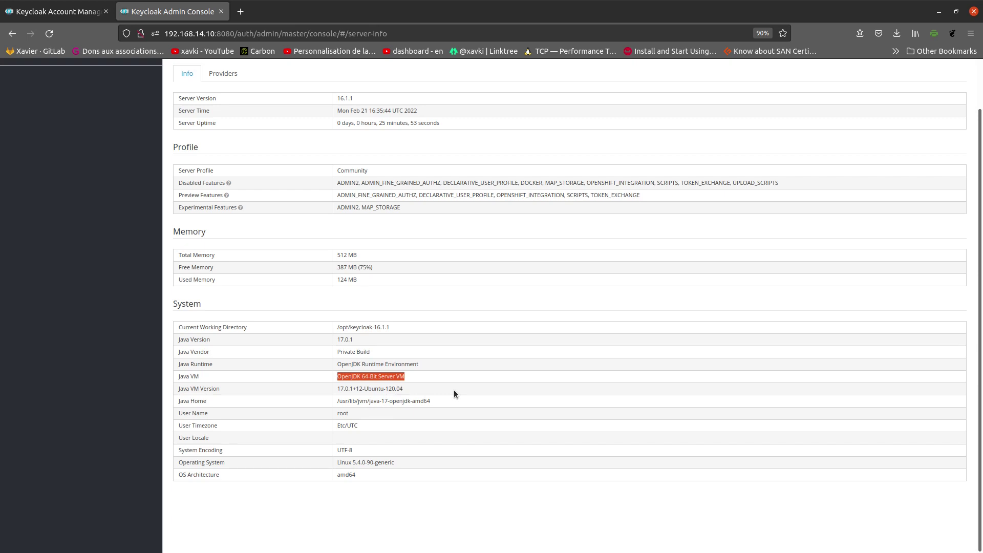
pyautogui.scroll(3, 458, 397)
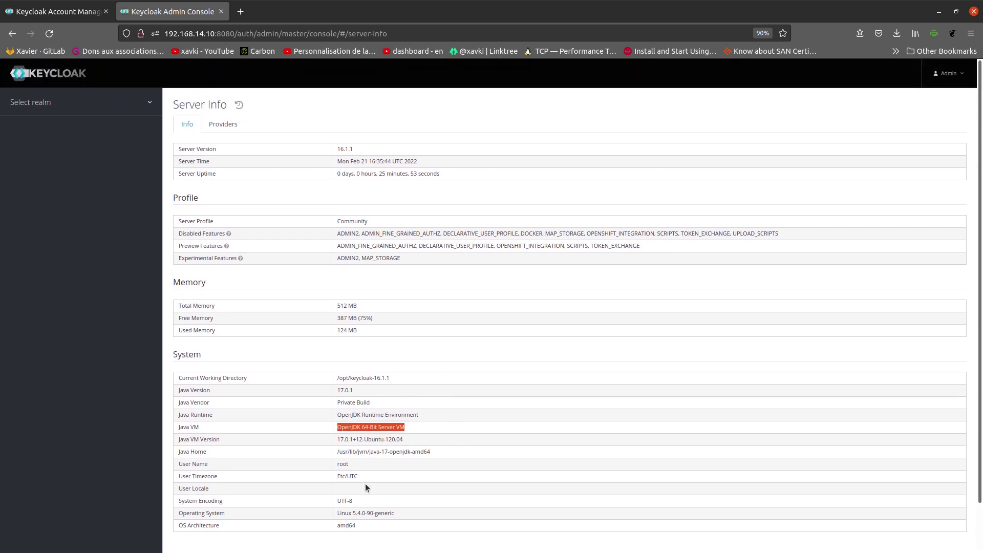
pyautogui.tripleClick(366, 466)
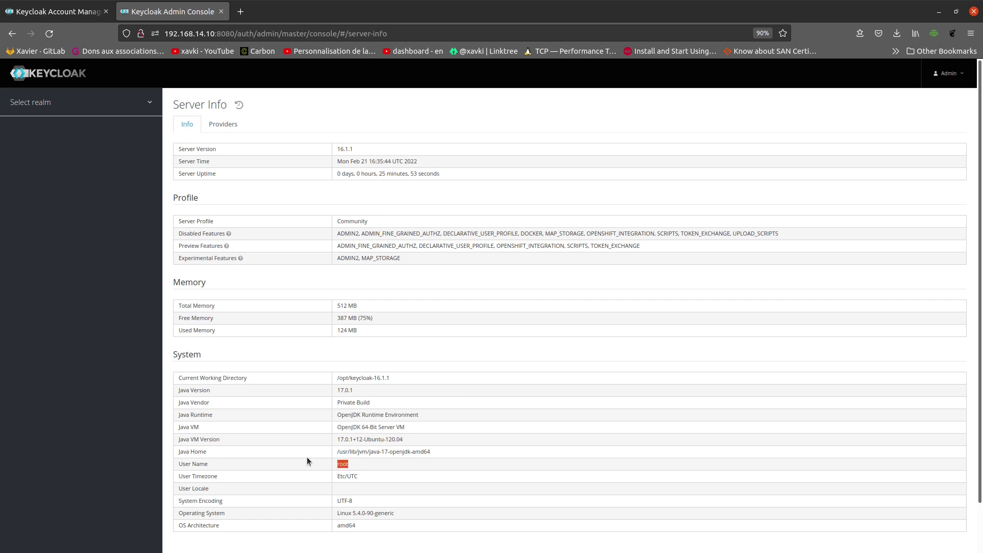
# Step: Open the Providers tab and highlight the authenticator providers list
pyautogui.click(225, 125)
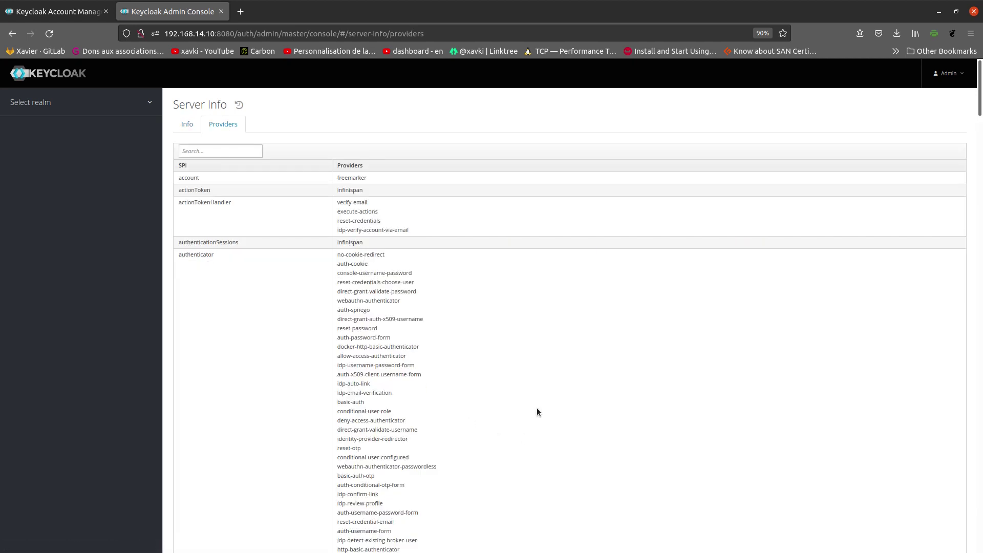
pyautogui.scroll(-4, 548, 410)
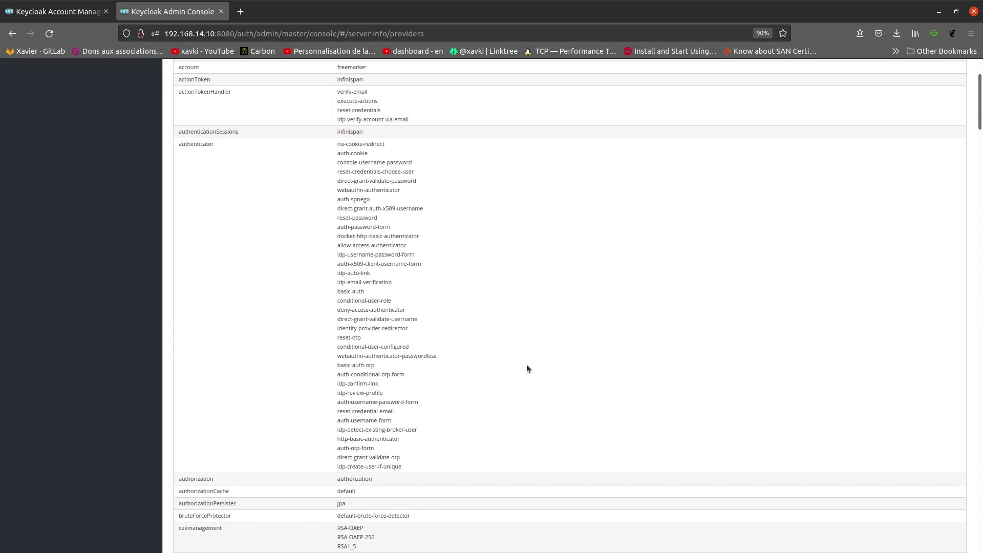
pyautogui.moveTo(296, 164); pyautogui.dragTo(548, 471)
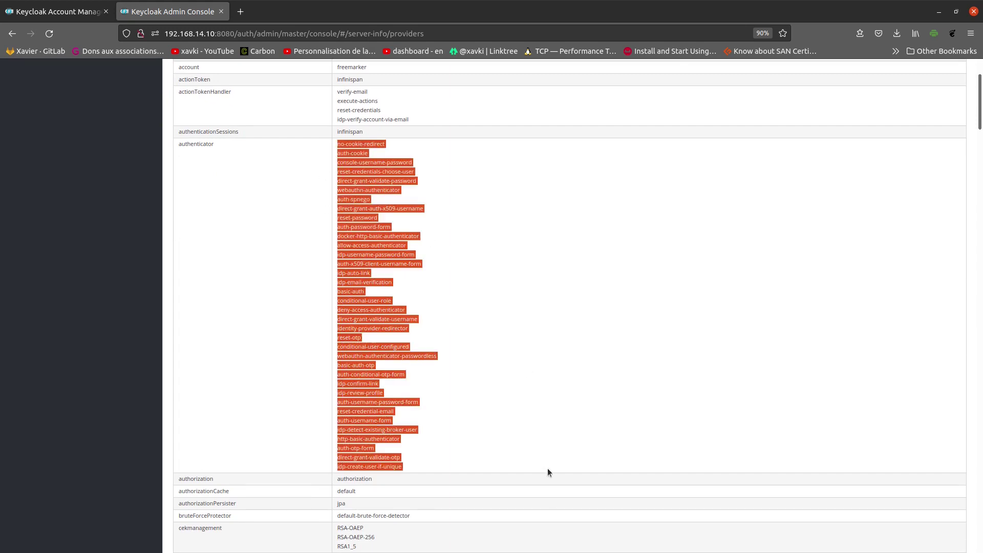
pyautogui.click(620, 416)
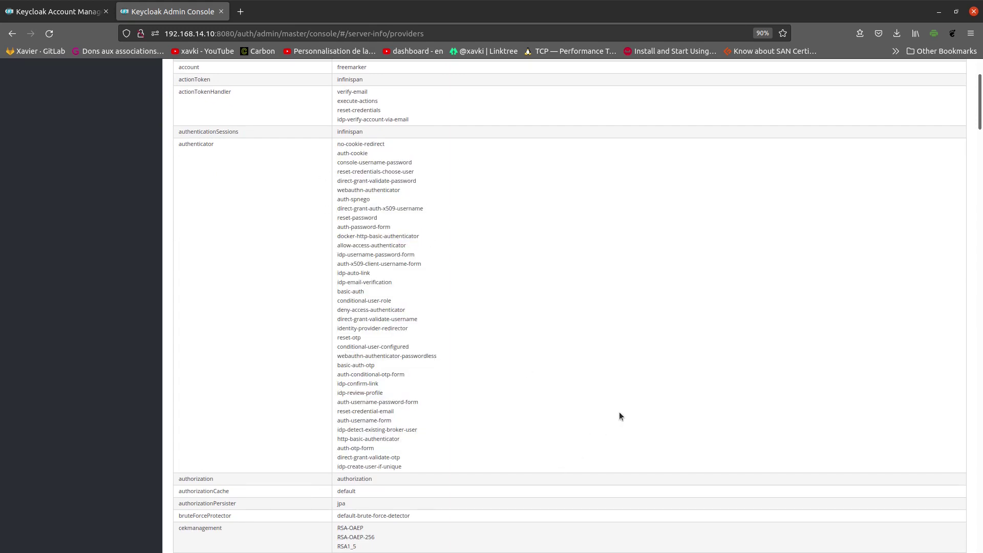
# Step: Scroll on to highlight the identity provider mapper and password-policy provider entries
pyautogui.scroll(-10, 620, 417)
pyautogui.scroll(-10, 620, 413)
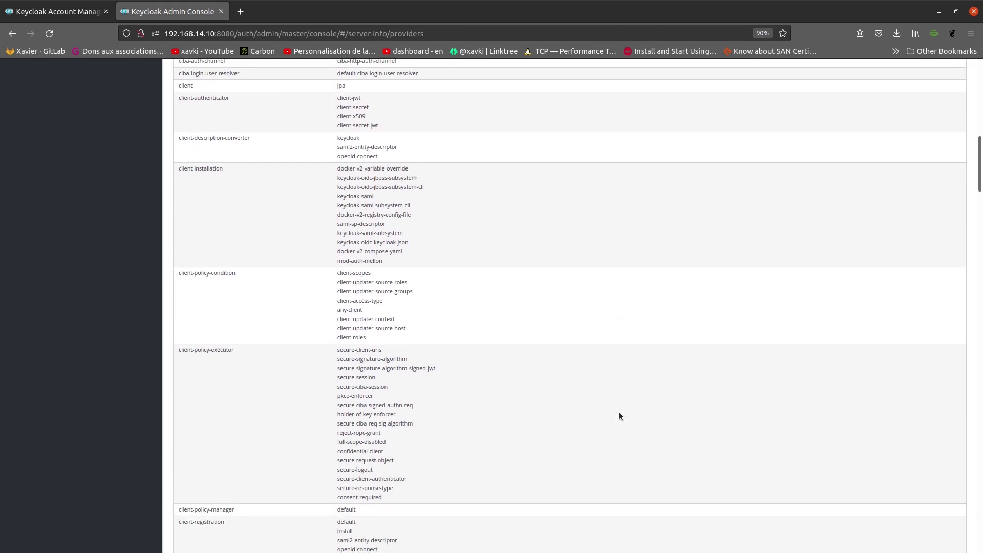
pyautogui.scroll(-10, 619, 413)
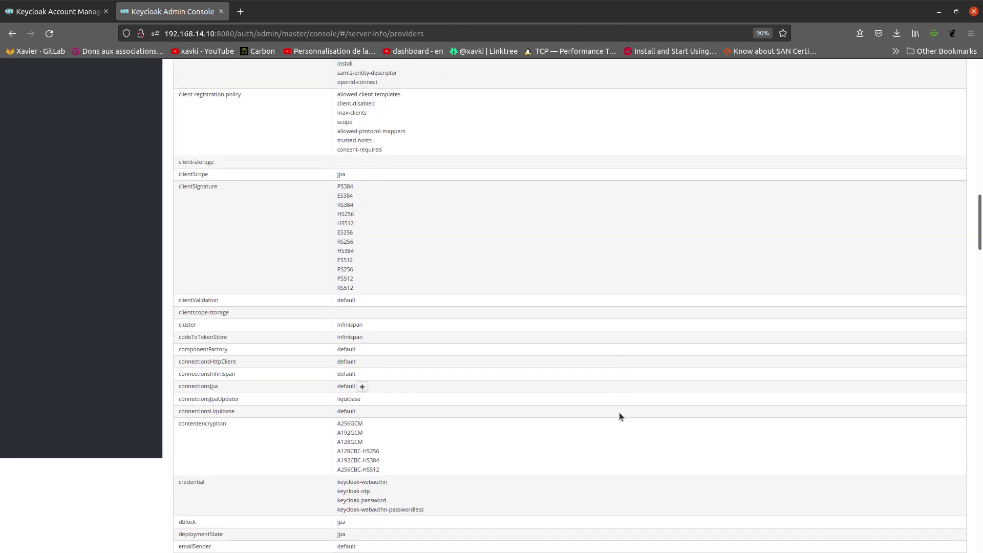
pyautogui.scroll(-10, 620, 413)
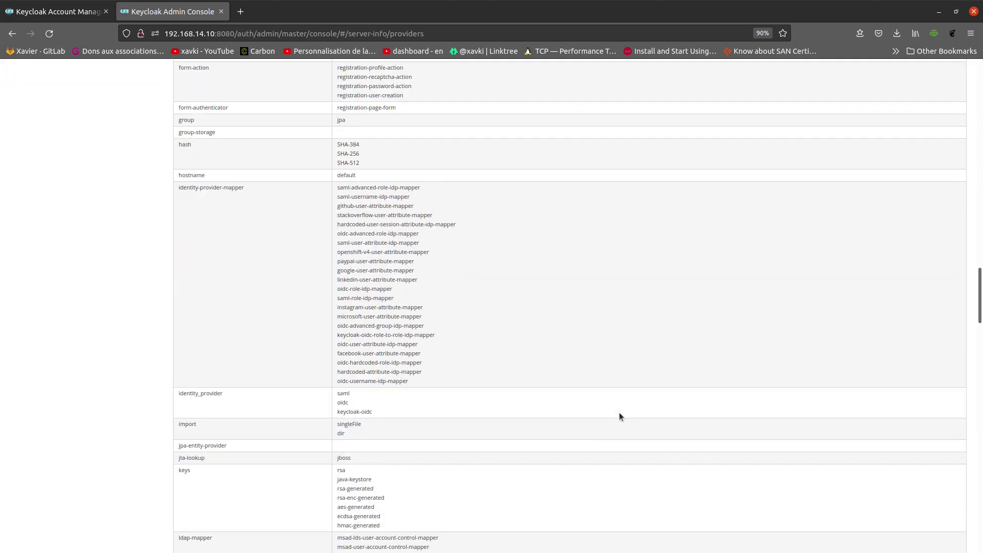
pyautogui.moveTo(320, 210); pyautogui.dragTo(586, 361)
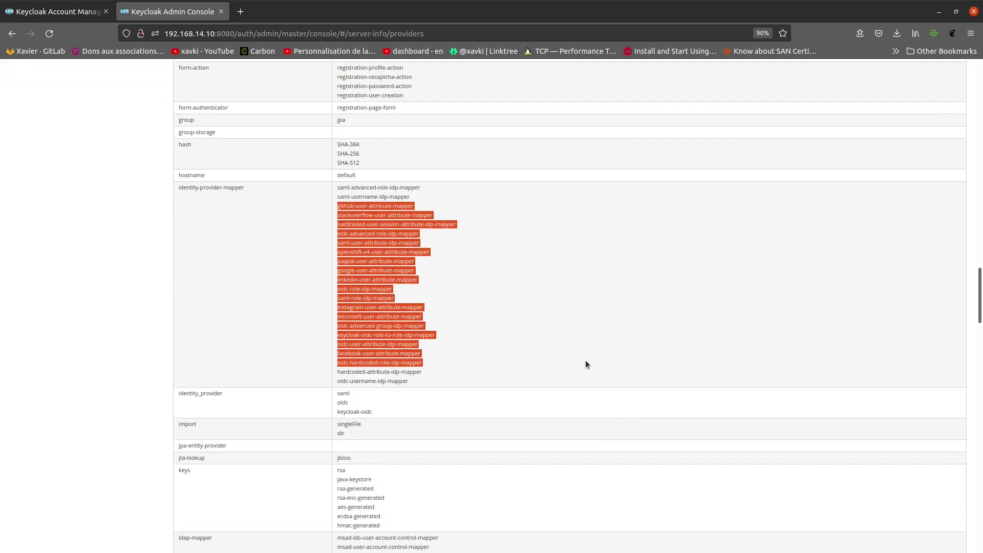
pyautogui.scroll(-1, 585, 361)
pyautogui.scroll(-10, 585, 360)
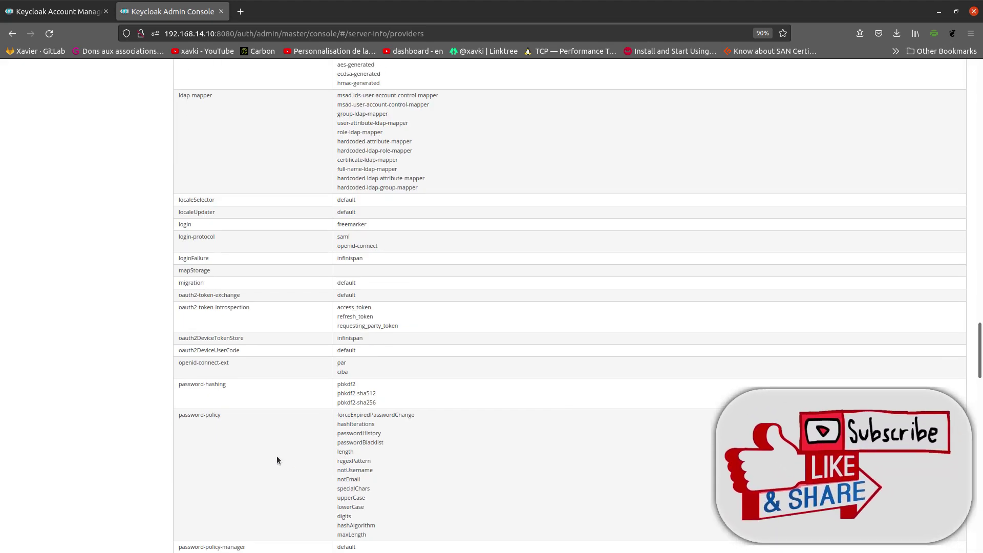
pyautogui.moveTo(330, 427); pyautogui.dragTo(417, 514)
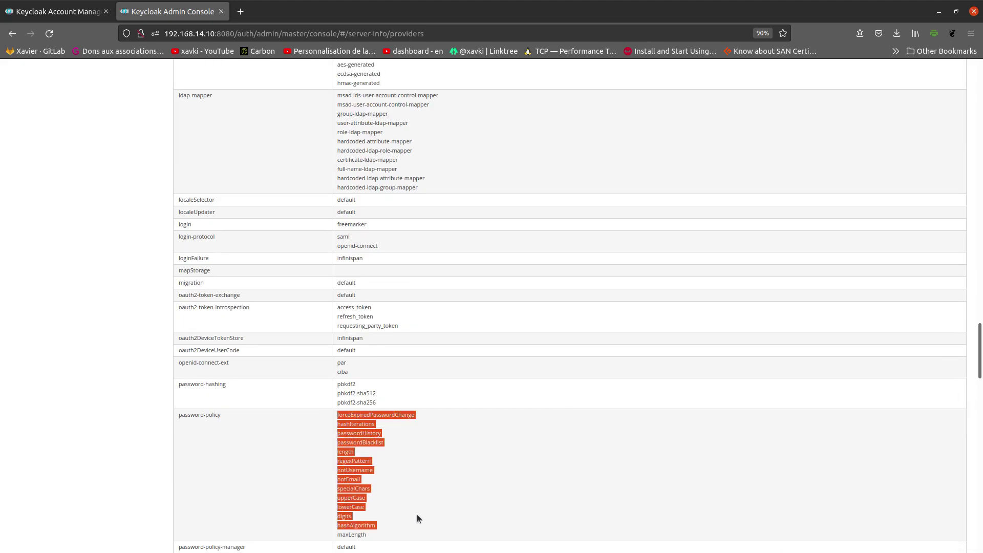
# Step: Scroll back to the top of the providers list and go back
pyautogui.scroll(20, 561, 443)
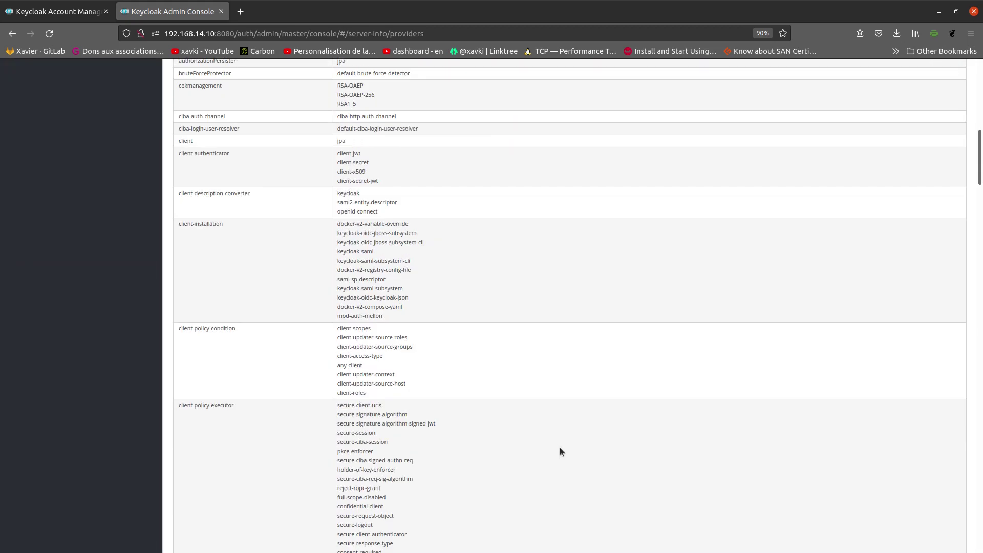
pyautogui.scroll(10, 584, 211)
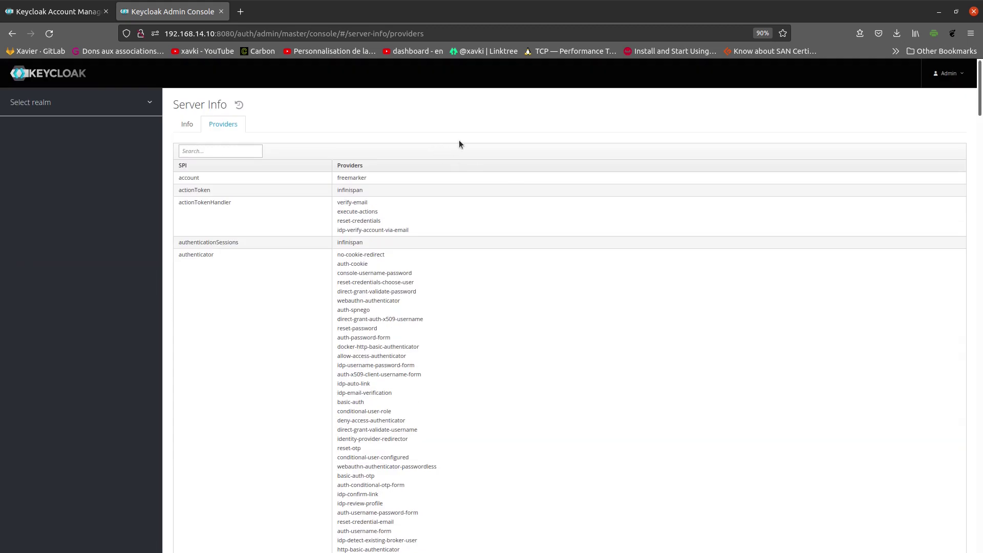
pyautogui.moveTo(114, 104)
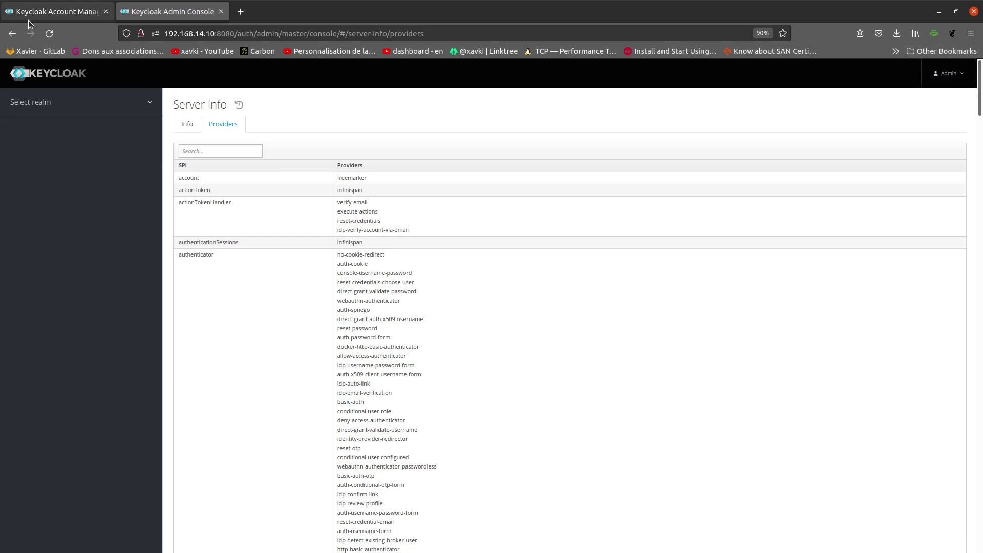
pyautogui.click(12, 33)
# Step: Check the Master realm's Login, Keys and Email tabs, then highlight name master on General at 120% zoom
pyautogui.click(12, 33)
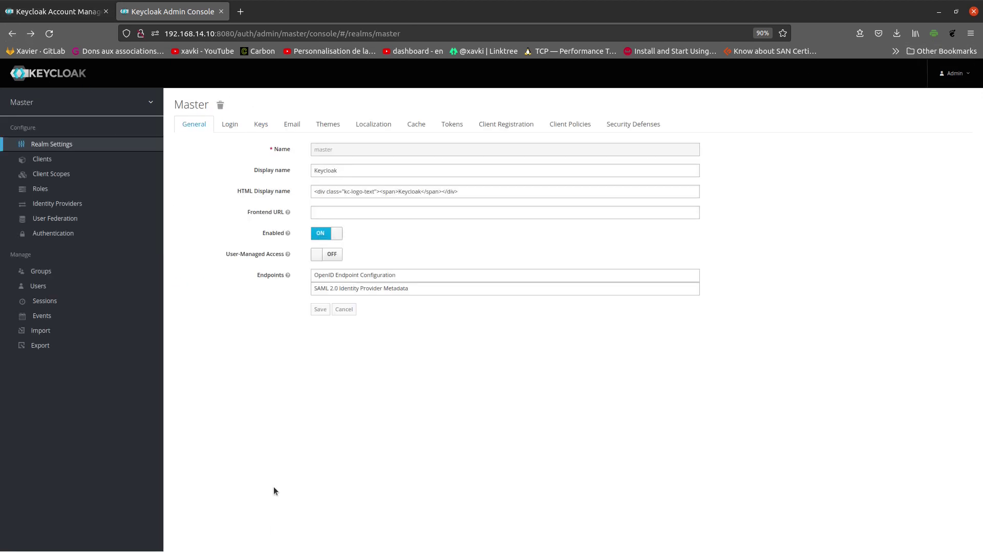
pyautogui.hotkey('ctrl', '+')
pyautogui.hotkey('ctrl', '+')
pyautogui.hotkey('ctrl', '+')
pyautogui.hotkey('ctrl', '+')
pyautogui.hotkey('ctrl', '+')
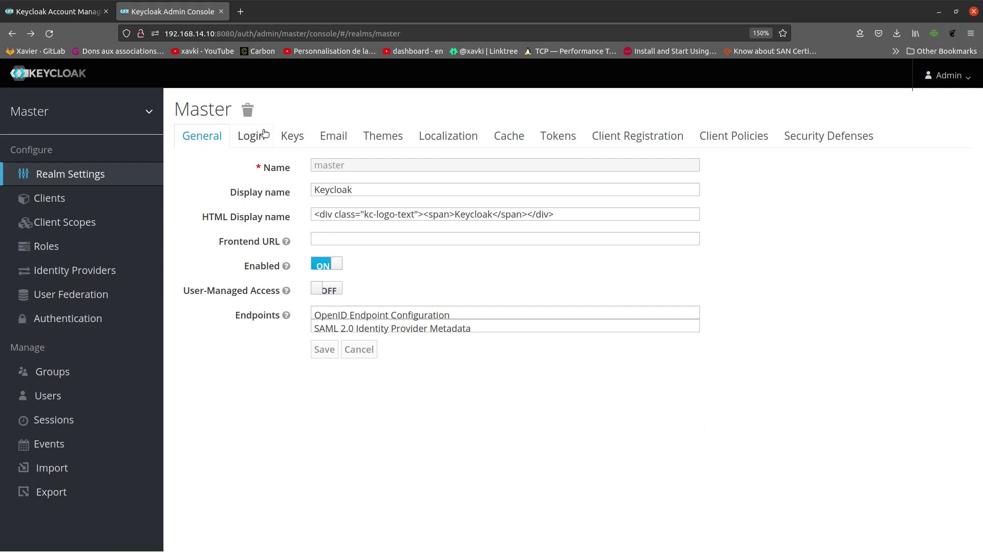
pyautogui.click(250, 138)
pyautogui.click(308, 141)
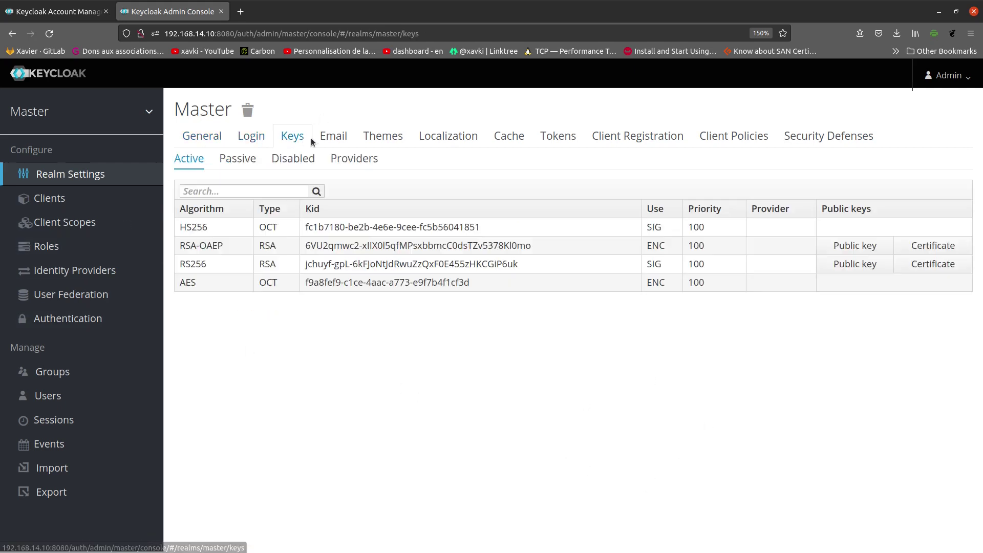
pyautogui.click(335, 136)
pyautogui.click(189, 145)
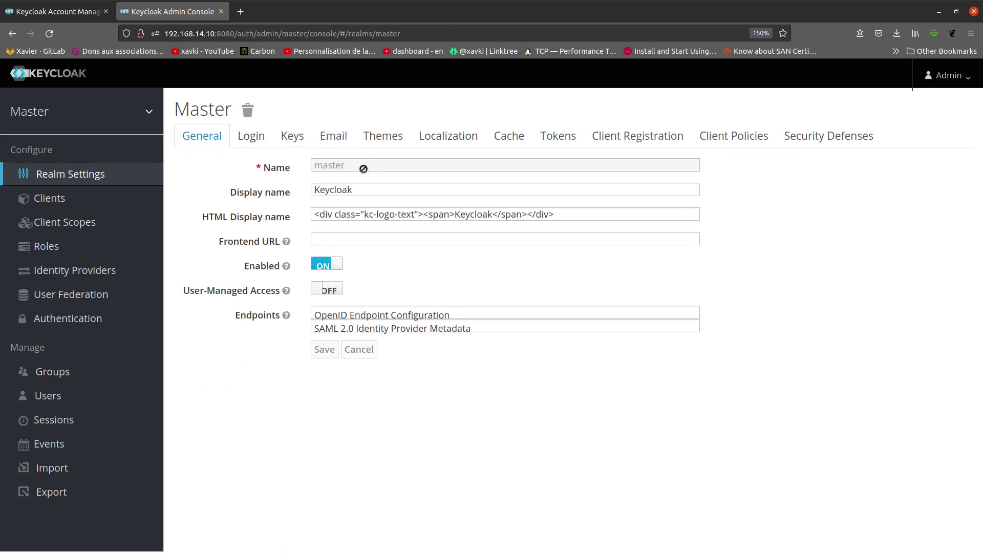
pyautogui.moveTo(352, 167); pyautogui.dragTo(312, 167)
pyautogui.hotkey('ctrl', '-')
pyautogui.hotkey('ctrl', '-')
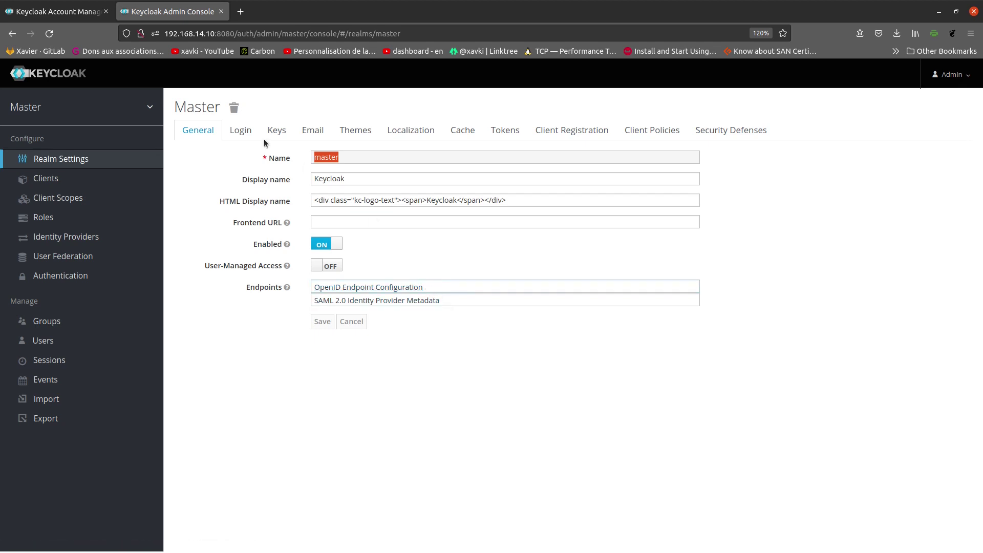
# Step: Check the Login options and Remember Me help, then show the HS256, RSA-OAEP, RS256 and AES keys
pyautogui.click(241, 133)
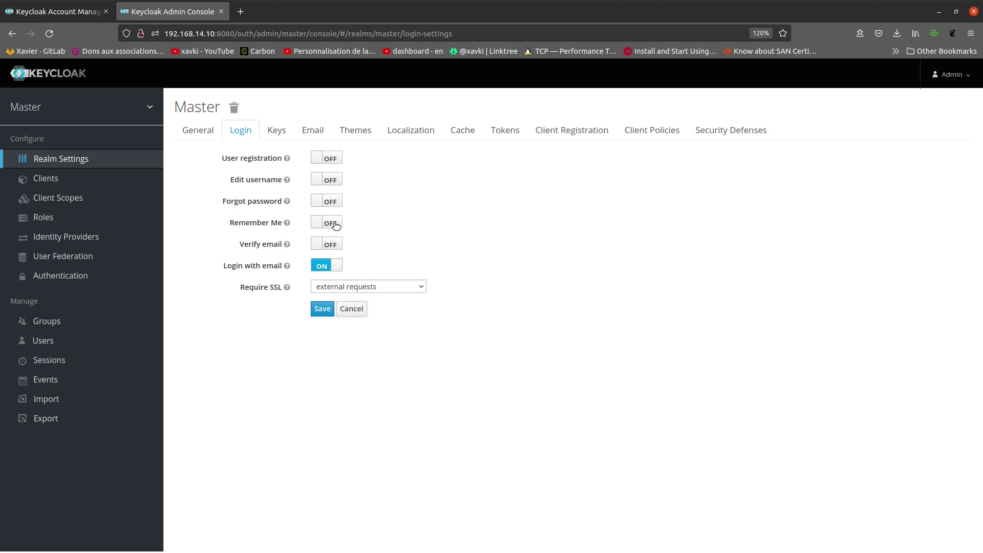
pyautogui.moveTo(261, 229)
pyautogui.click(277, 131)
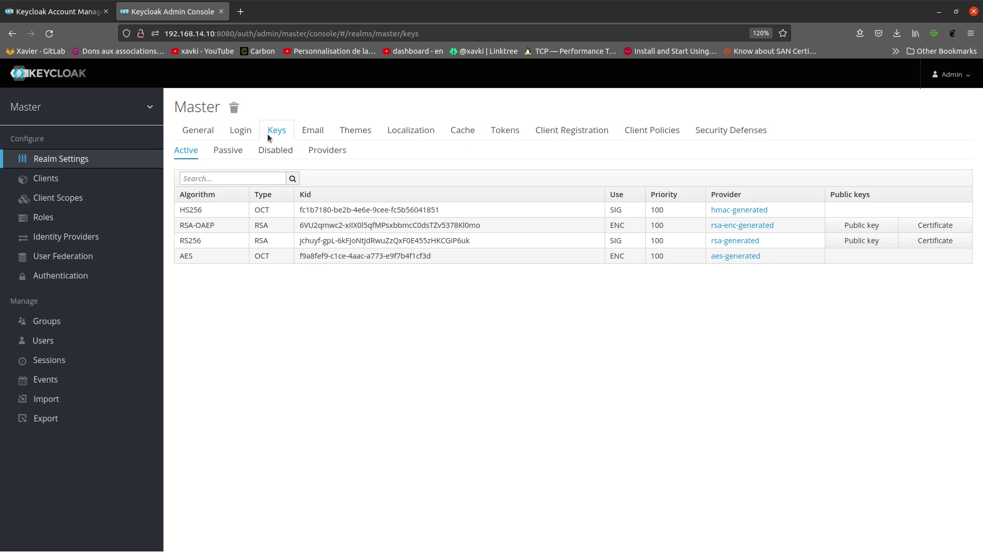
# Step: Check the empty SMTP Email tab, then view the Themes tab with login theme keycloak
pyautogui.click(314, 133)
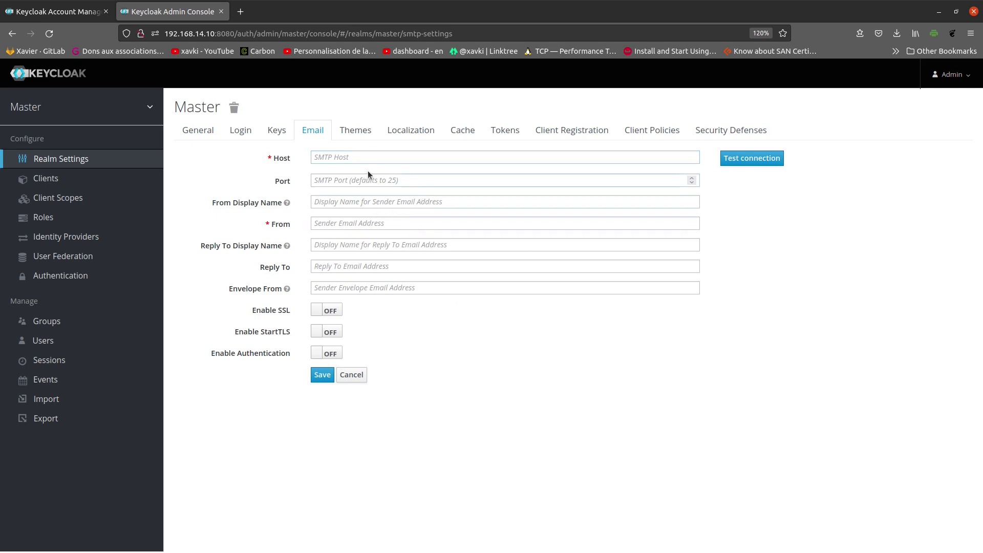
pyautogui.click(355, 132)
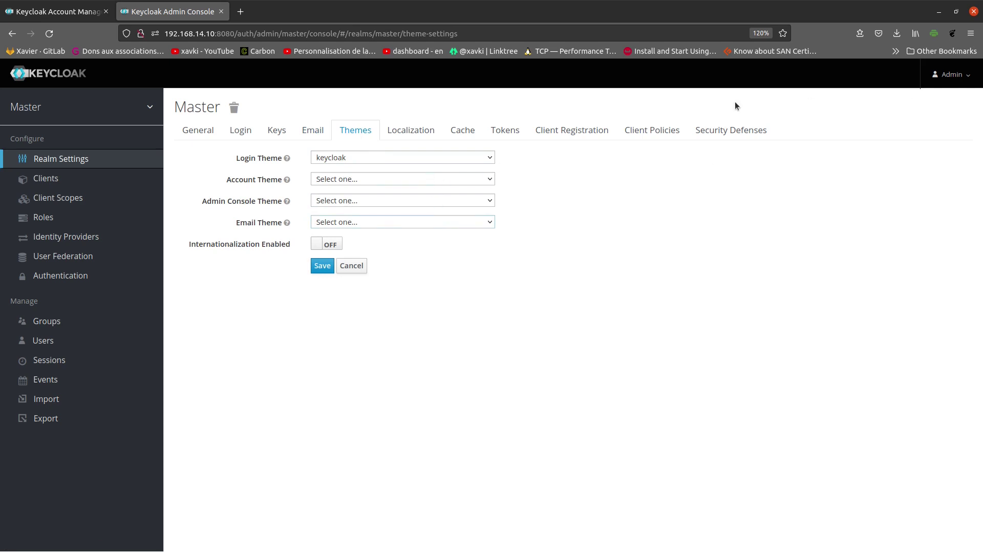
# Step: Open and close a private window, then review login theme options, keeping keycloak
pyautogui.click(971, 34)
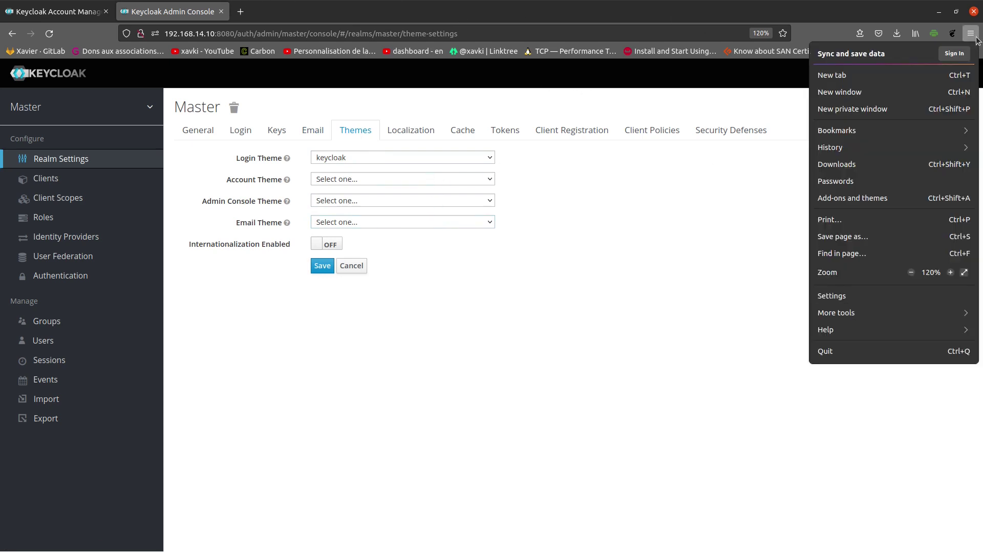
pyautogui.click(889, 110)
pyautogui.hotkey('ctrl', 'w')
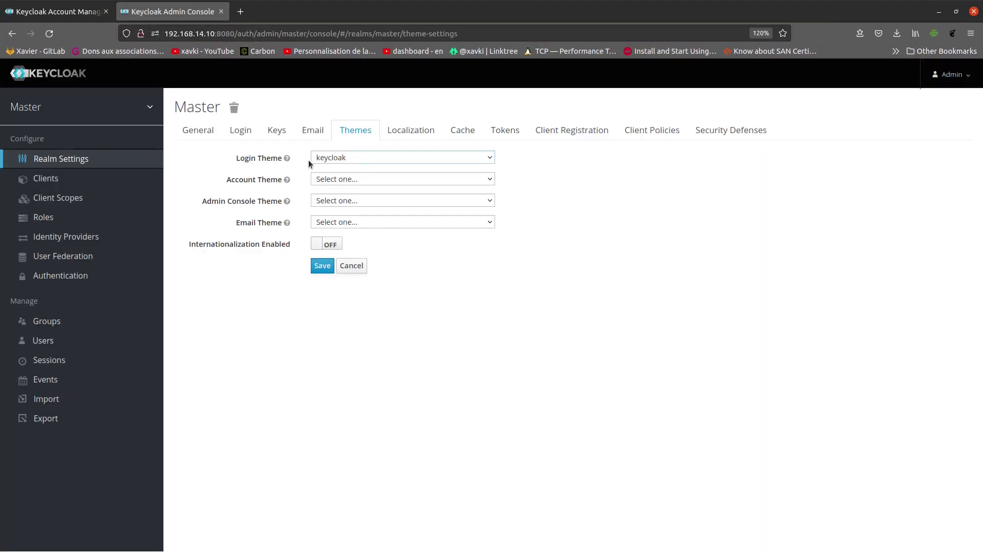
pyautogui.click(349, 157)
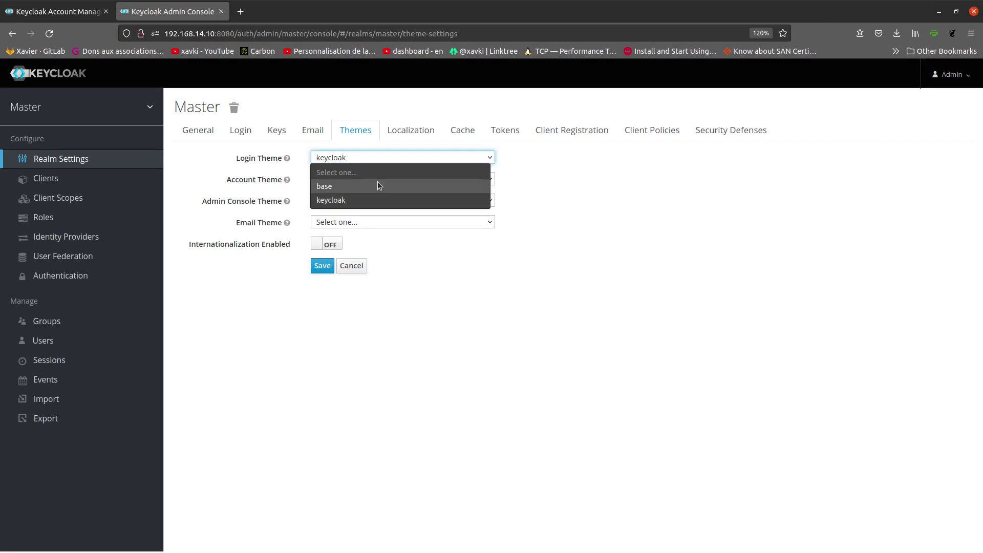
pyautogui.click(377, 157)
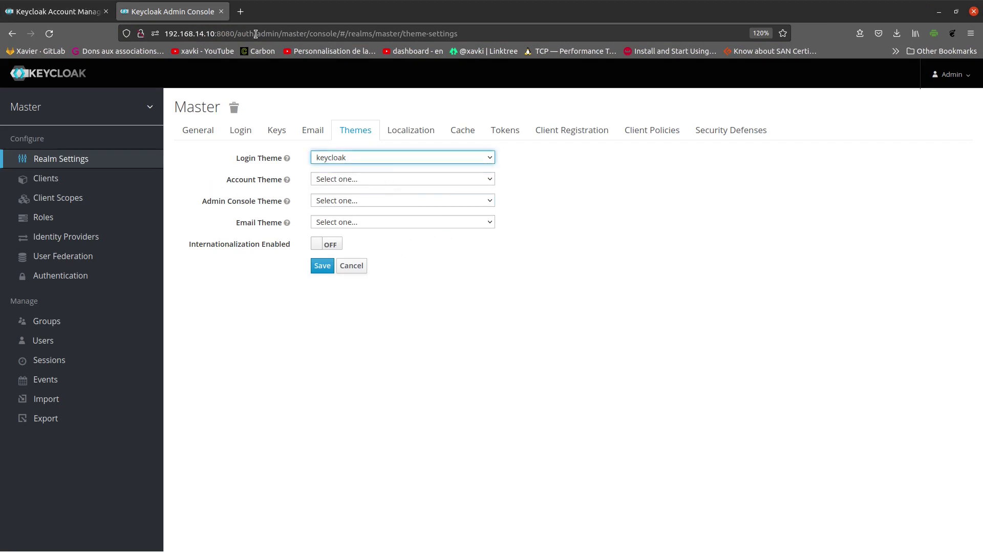
# Step: Load the admin console URL in a new private window to reach the sign-in page
pyautogui.moveTo(282, 33); pyautogui.dragTo(74, 19)
pyautogui.hotkey('ctrl', 'c')
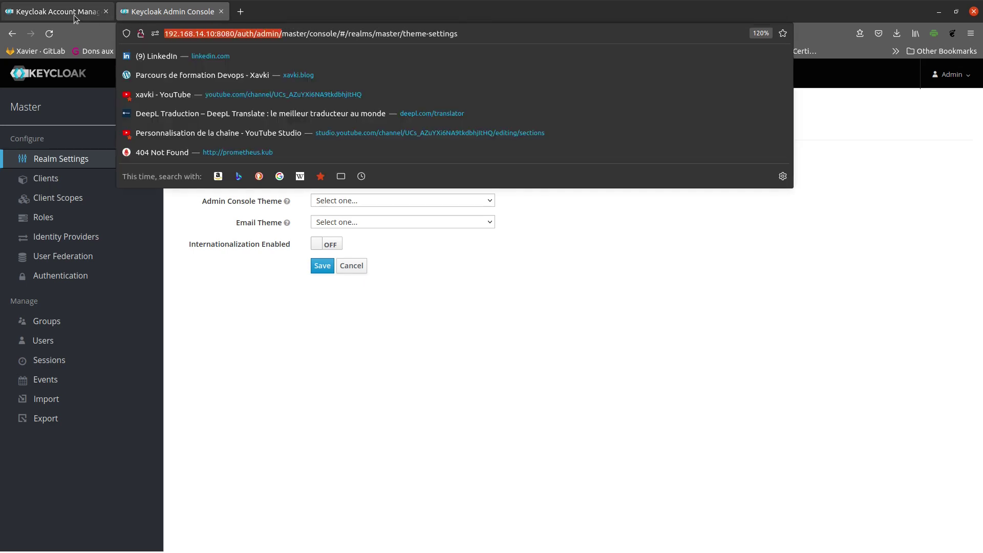
pyautogui.click(74, 19)
pyautogui.click(182, 19)
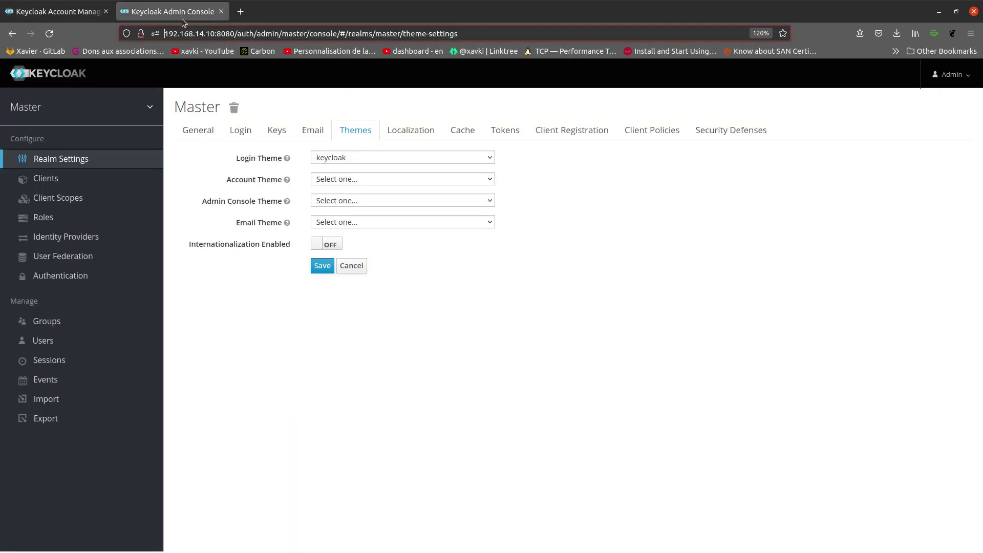
pyautogui.hotkey('ctrl', 'shift', 'p')
pyautogui.hotkey('ctrl', 'v')
pyautogui.press('Return')
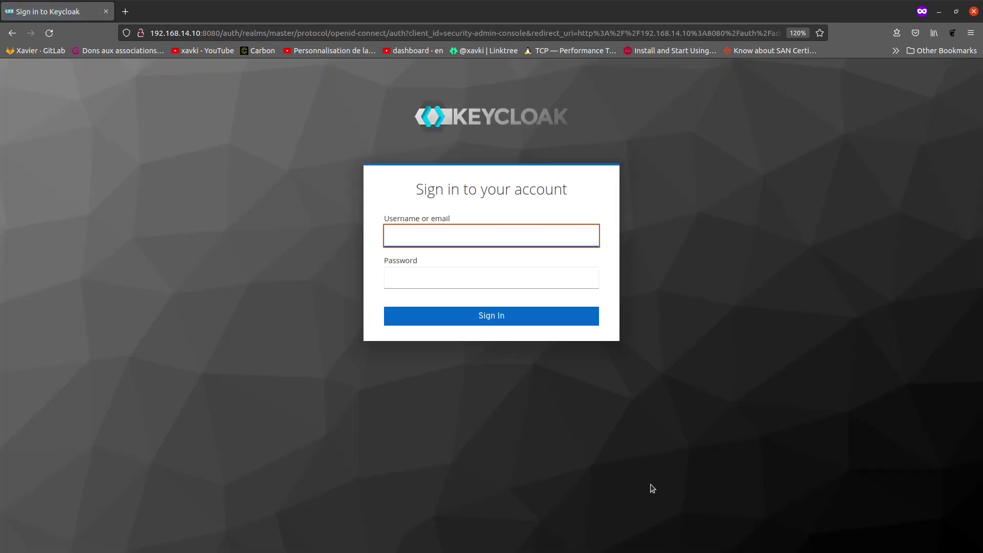
pyautogui.hotkey('alt', 'Tab')
# Step: Set the Master realm's login theme to base and save
pyautogui.click(388, 156)
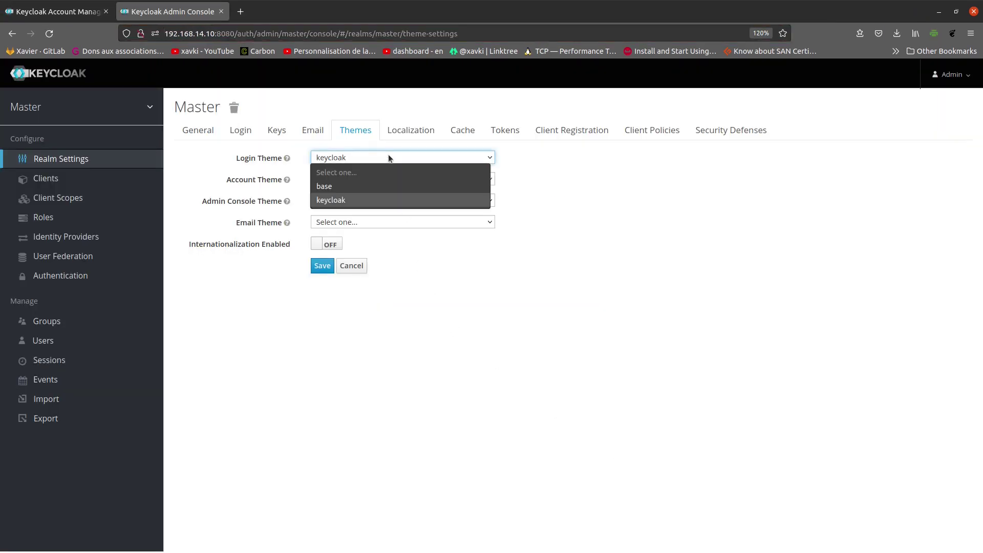
pyautogui.click(382, 187)
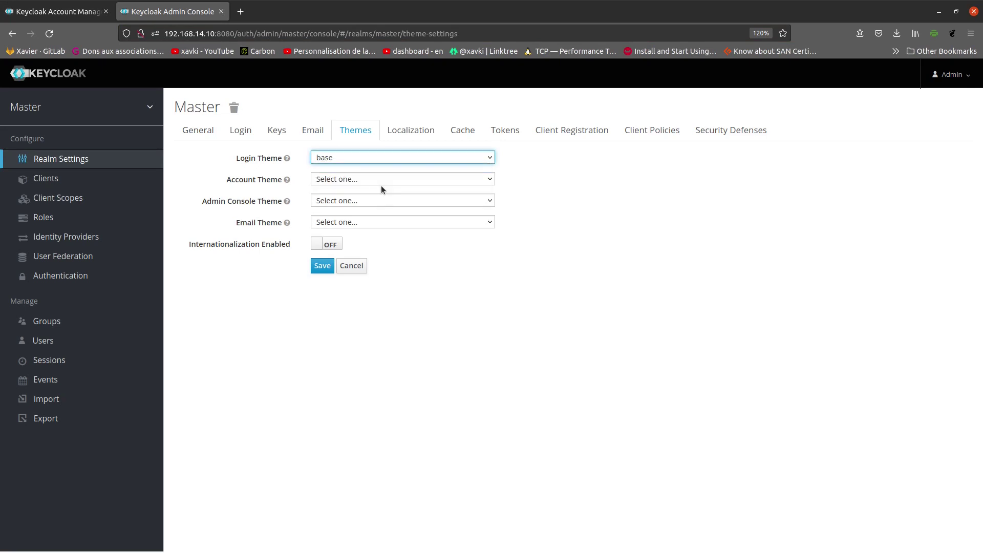
pyautogui.click(323, 266)
pyautogui.hotkey('alt', 'Tab')
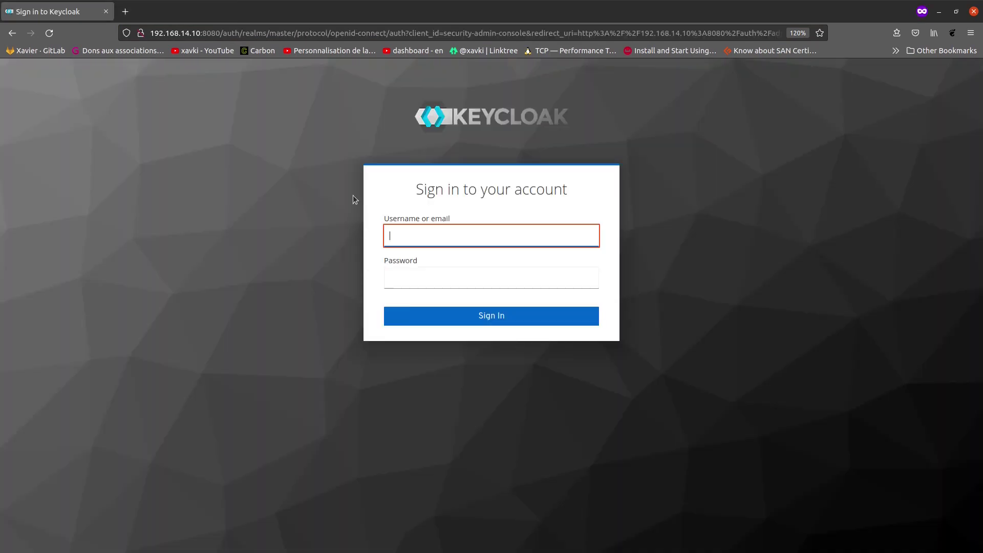
pyautogui.press('F5')
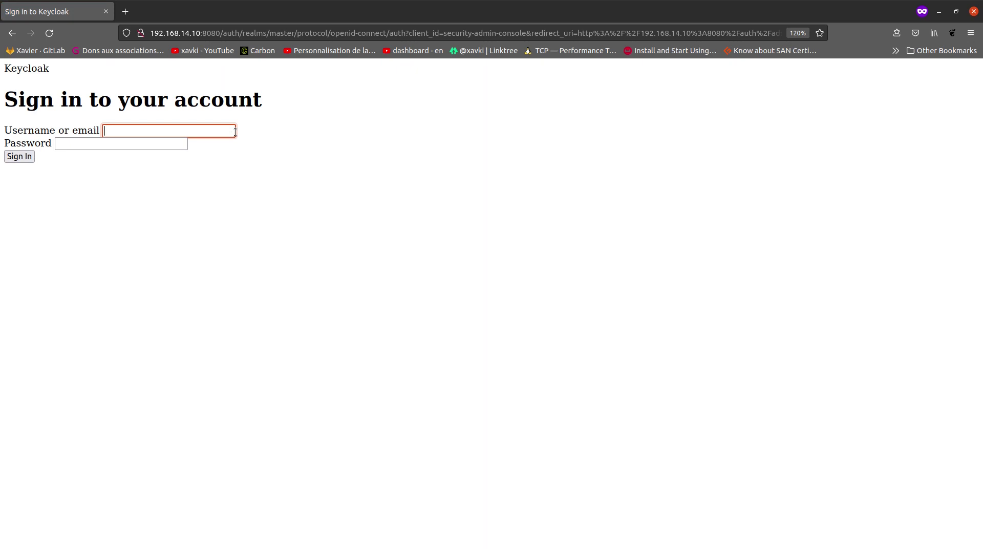
pyautogui.hotkey('alt', 'Tab')
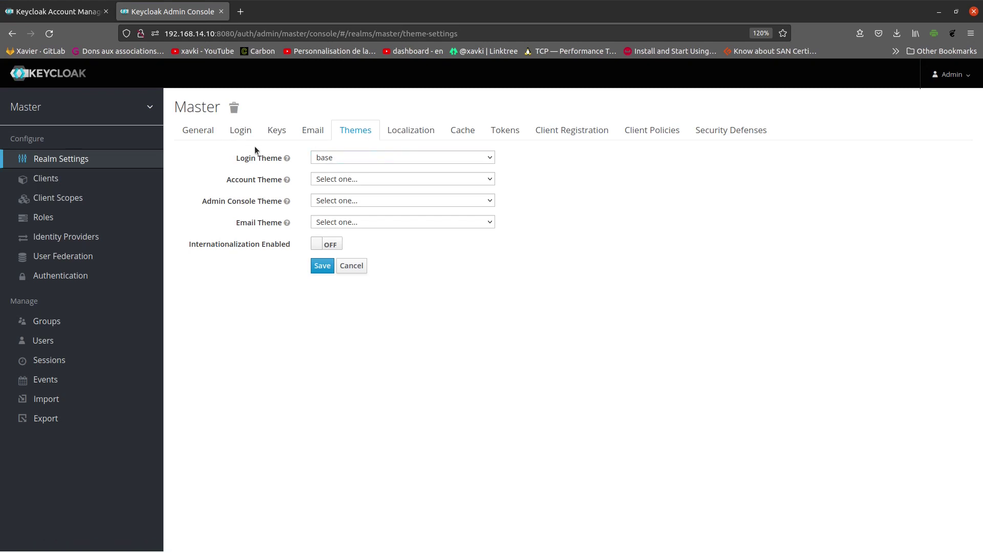
pyautogui.hotkey('alt', 'Tab')
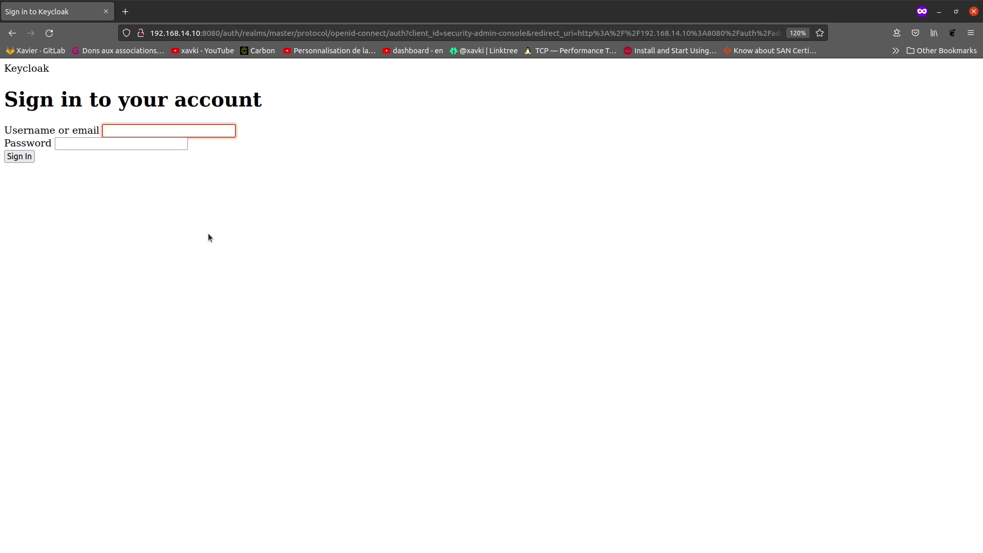
pyautogui.hotkey('alt', 'Tab')
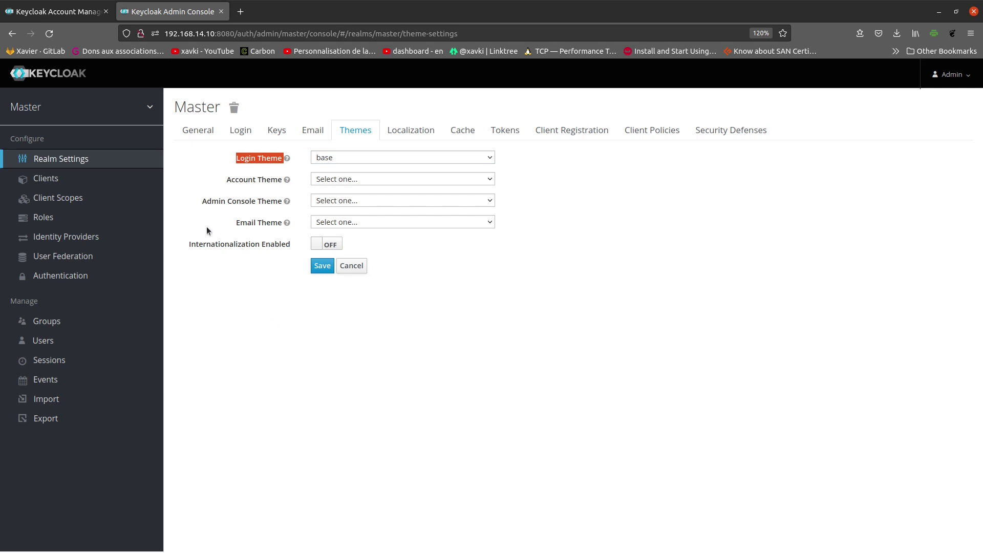
# Step: Set the account theme to keycloak.v2, save, and reload the account page to see it
pyautogui.moveTo(224, 180); pyautogui.dragTo(280, 181)
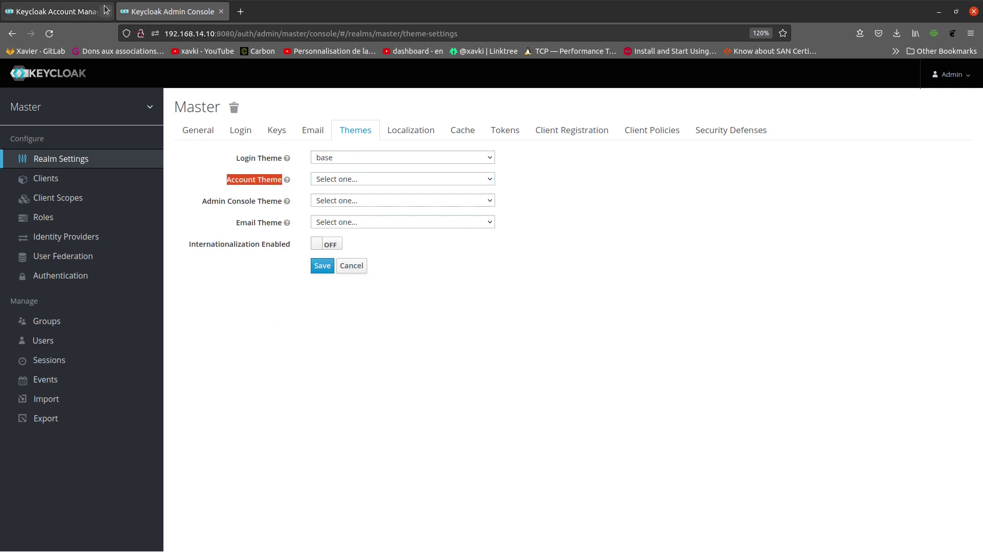
pyautogui.click(61, 11)
pyautogui.click(199, 14)
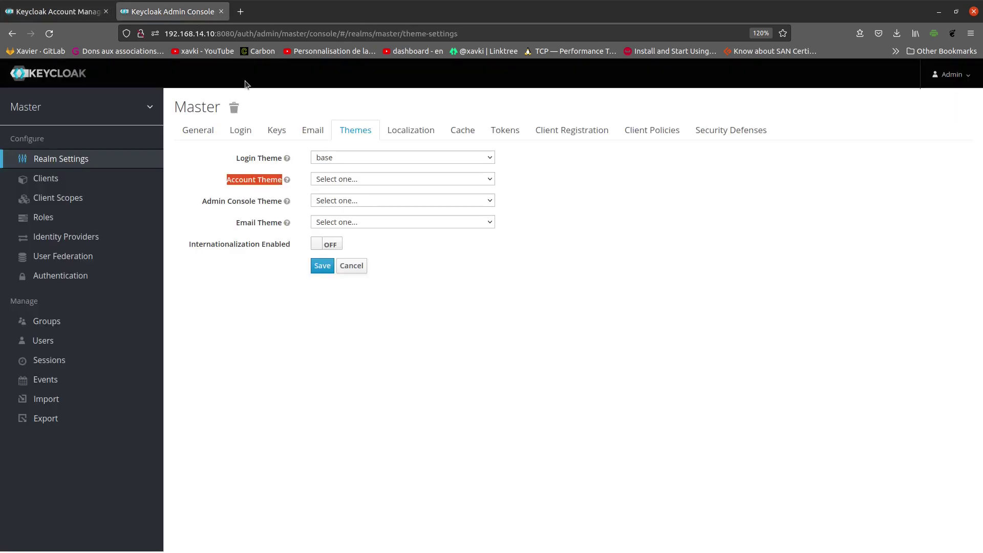
pyautogui.click(372, 178)
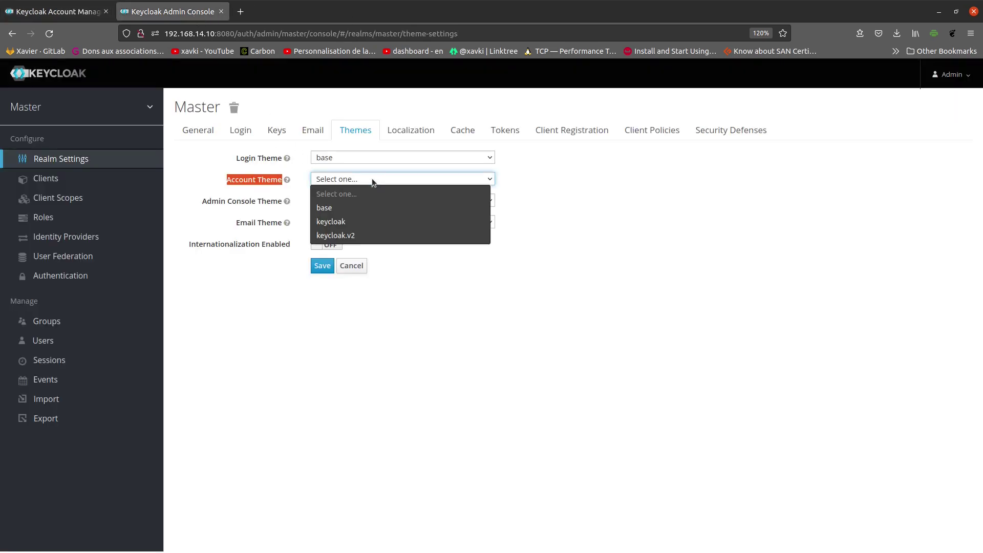
pyautogui.click(389, 237)
pyautogui.click(322, 265)
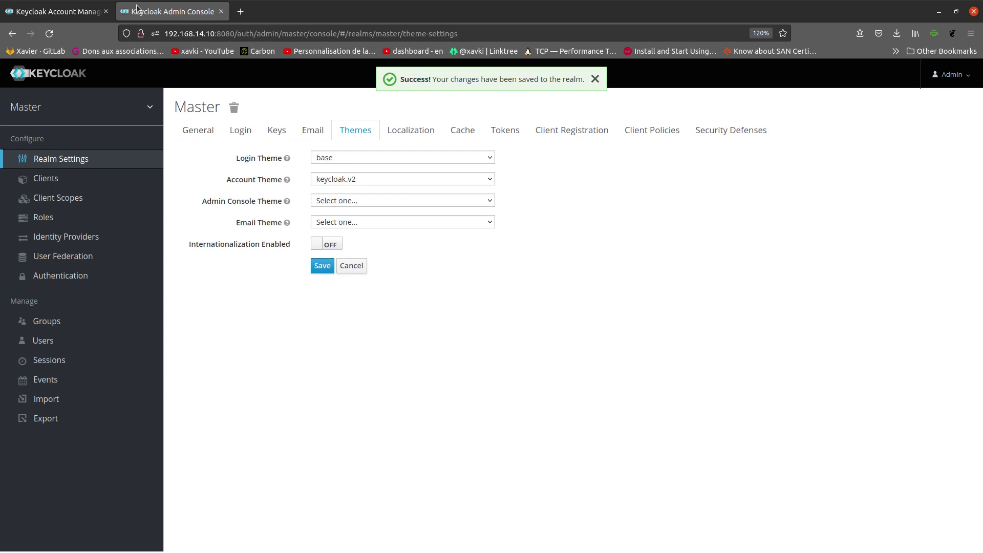
pyautogui.click(80, 12)
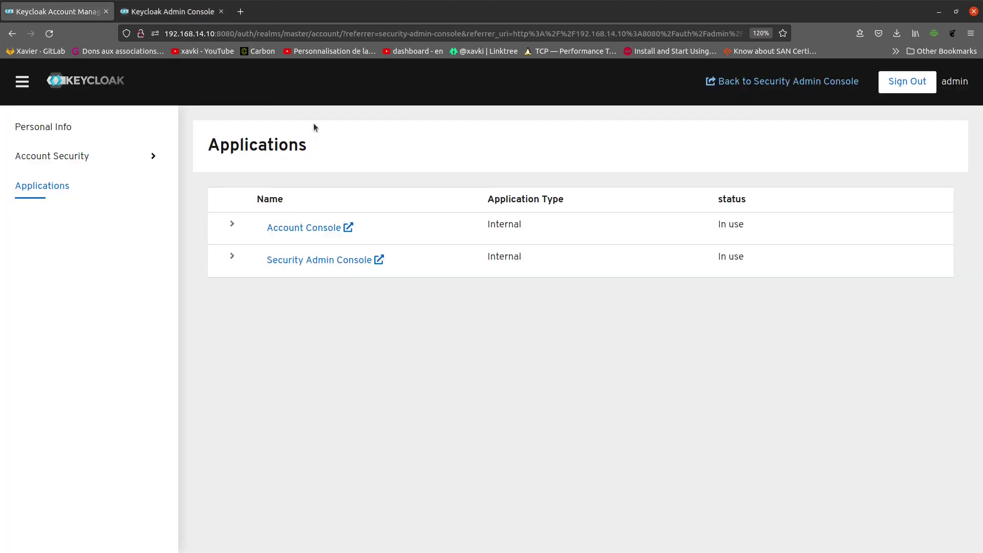
pyautogui.press('F5')
pyautogui.click(141, 7)
# Step: Switch the account theme to keycloak, save, and view the Account Console in that layout
pyautogui.click(361, 179)
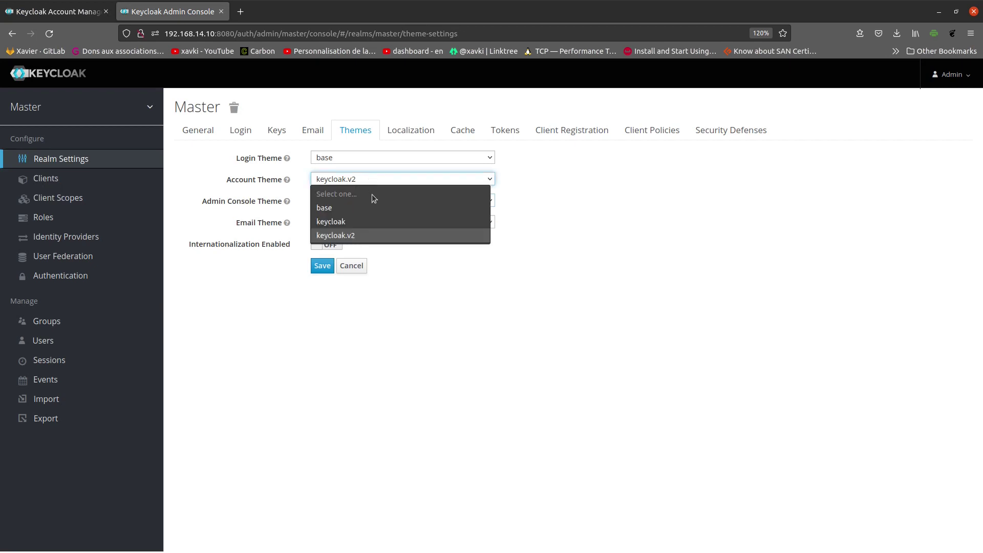
pyautogui.click(380, 217)
pyautogui.click(318, 269)
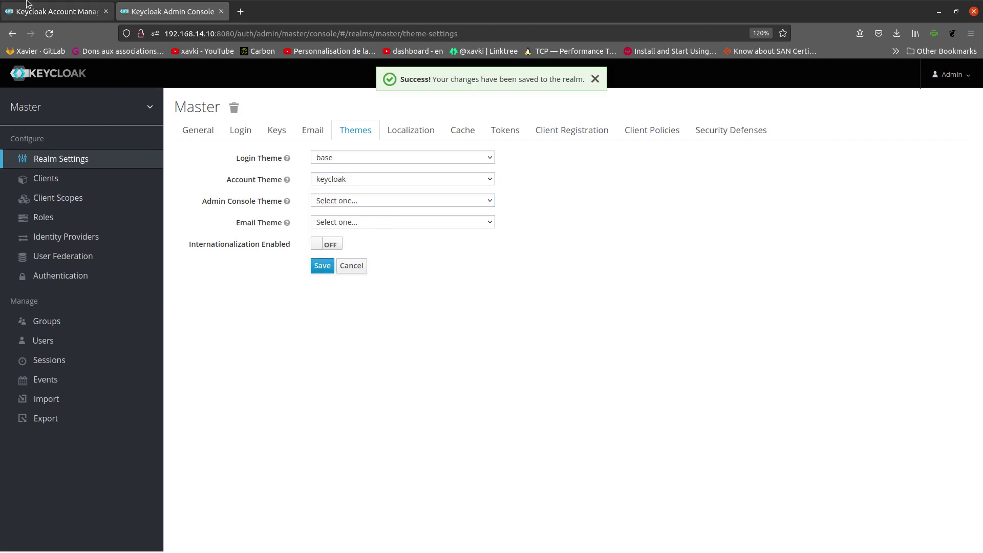
pyautogui.click(51, 11)
pyautogui.click(309, 231)
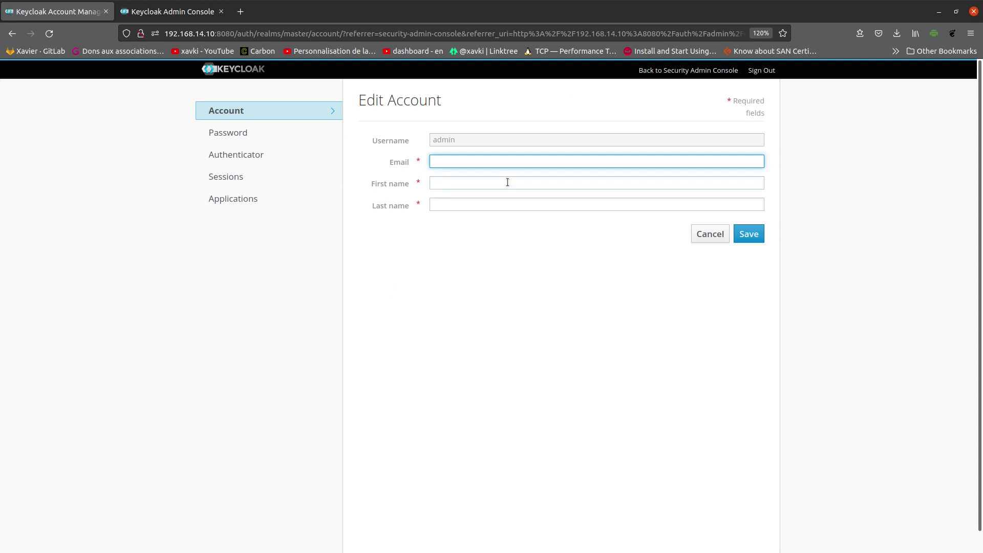
pyautogui.click(163, 8)
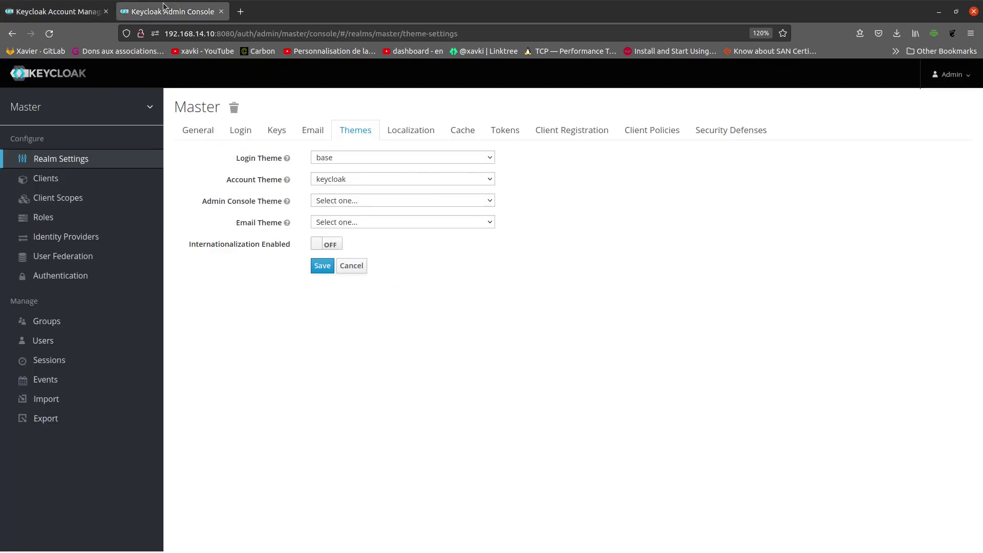
# Step: Set account theme to base, leave admin console and email themes unchanged, and enable internationalization
pyautogui.click(399, 183)
pyautogui.click(401, 208)
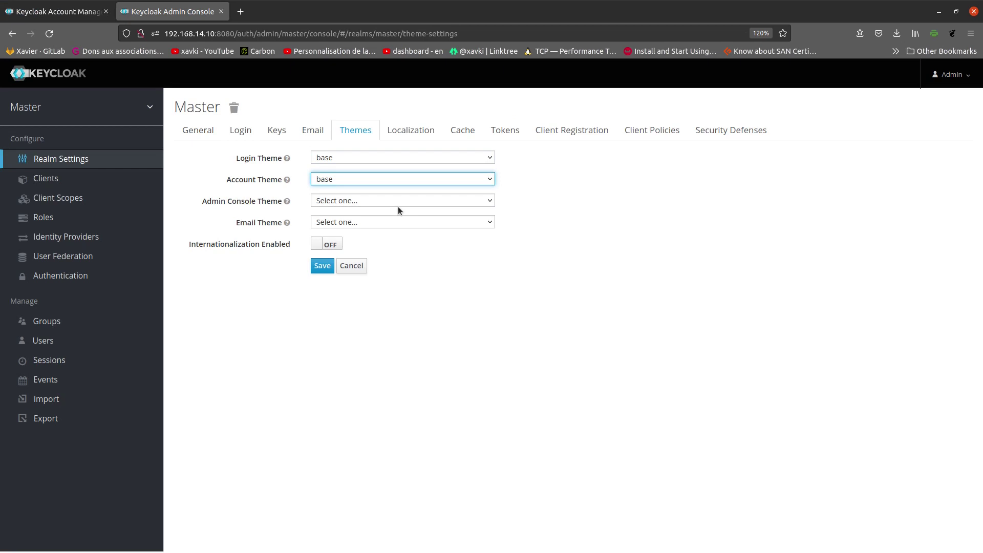
pyautogui.click(398, 206)
pyautogui.click(238, 181)
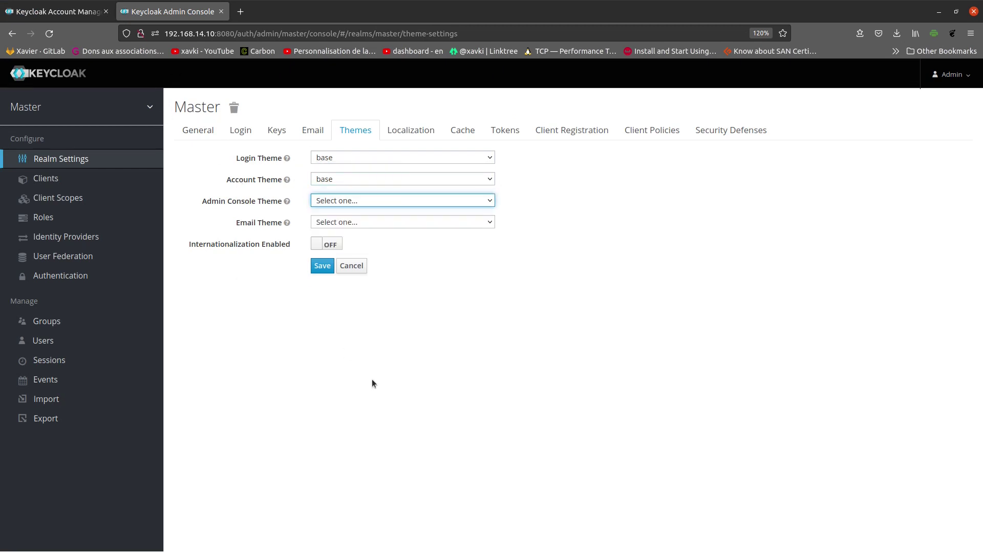
pyautogui.click(425, 223)
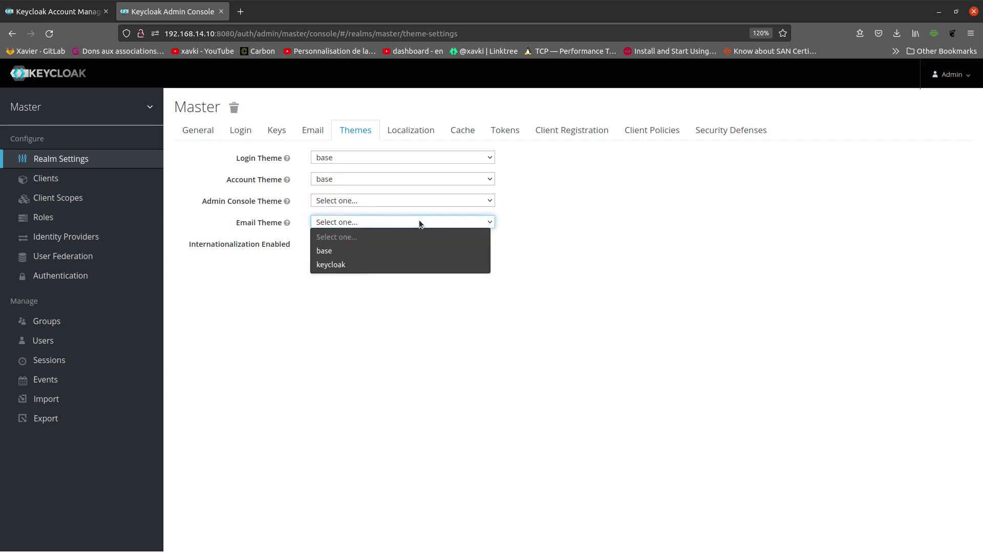
pyautogui.click(646, 225)
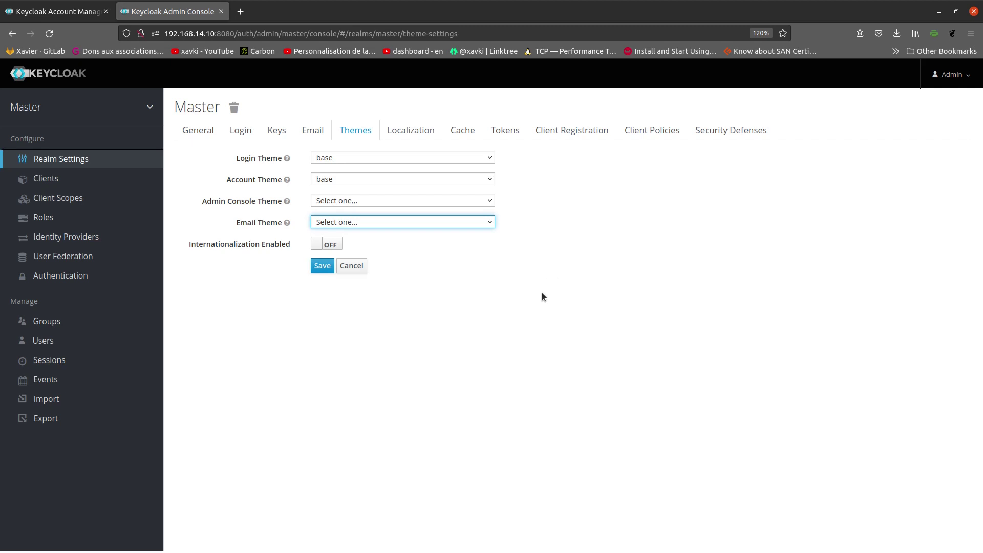
pyautogui.click(326, 245)
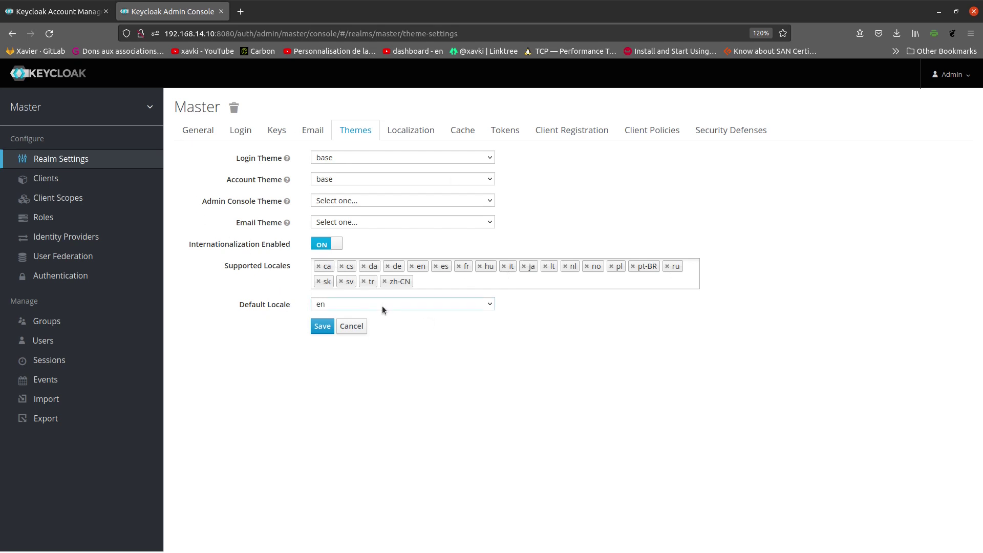
# Step: Save the base themes with internationalization, then reload the private sign-in page to see the language list
pyautogui.click(322, 327)
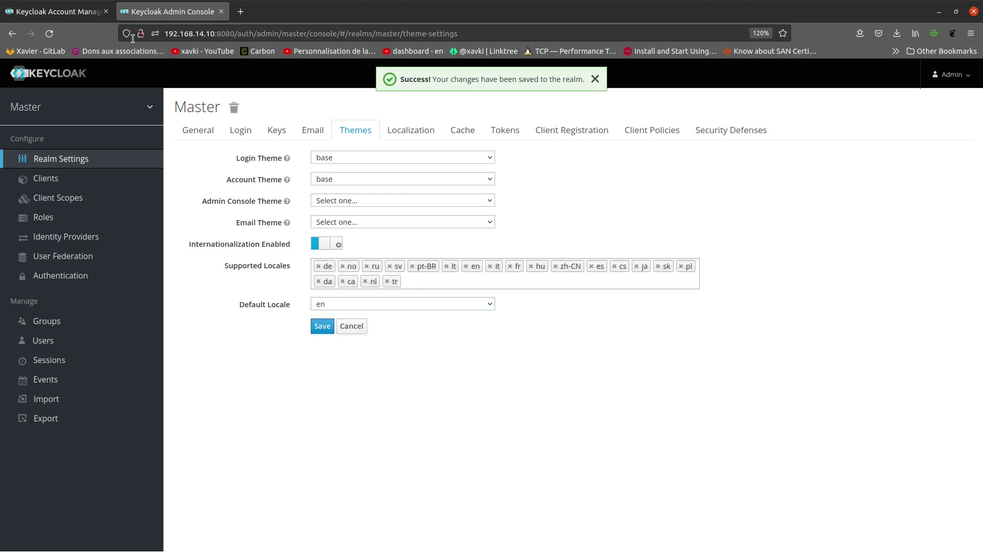
pyautogui.hotkey('alt', 'Tab')
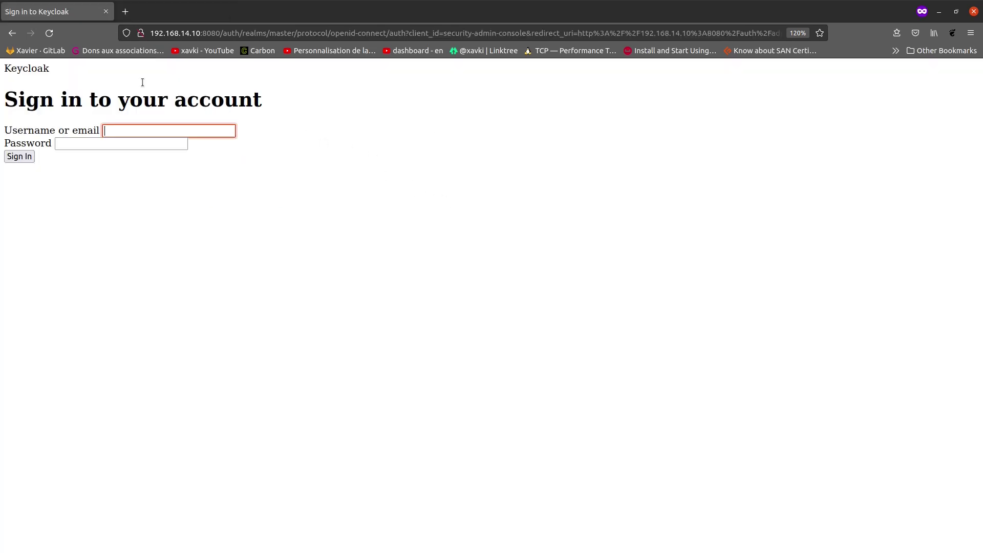
pyautogui.press('F5')
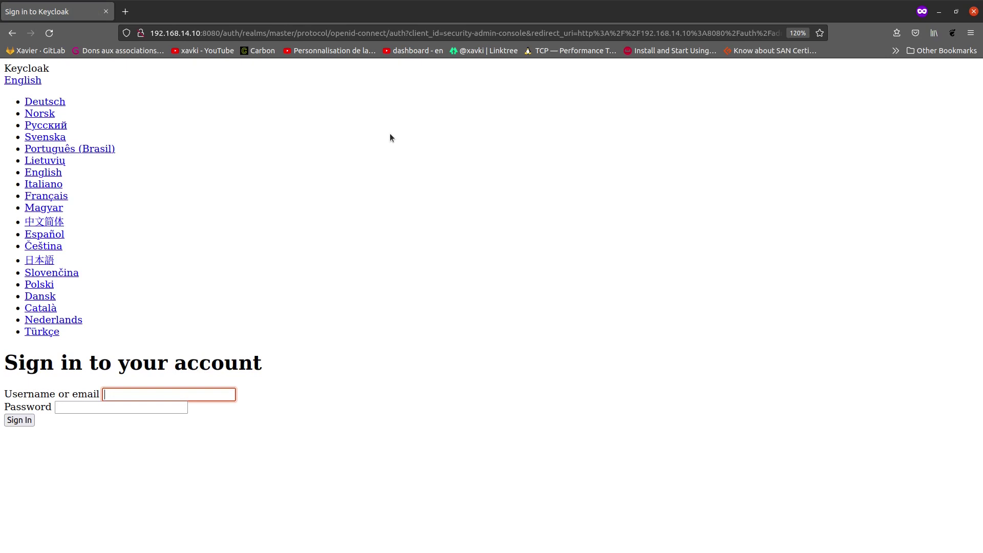
pyautogui.hotkey('alt', 'Tab')
pyautogui.click(355, 153)
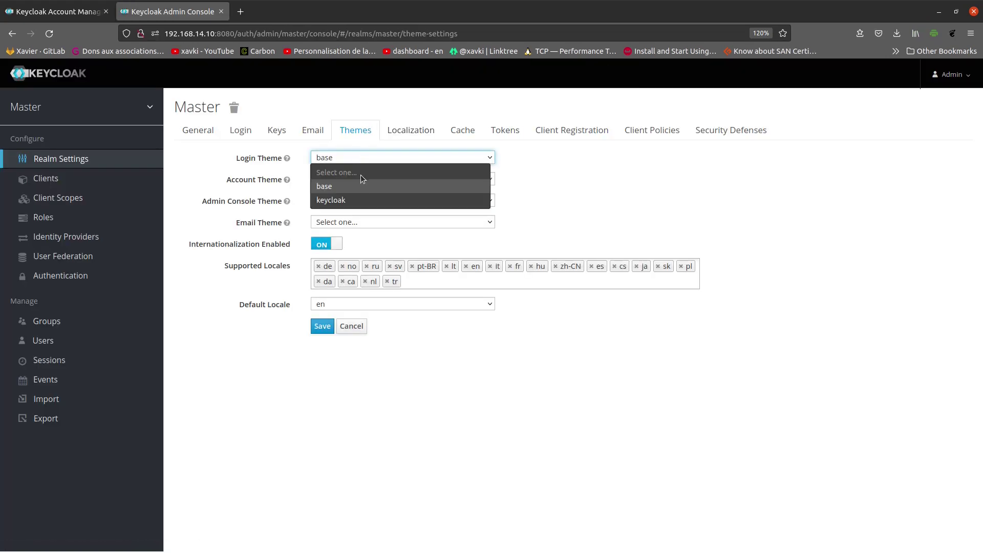
# Step: Restore both login and account themes to keycloak and save
pyautogui.click(367, 194)
pyautogui.click(368, 180)
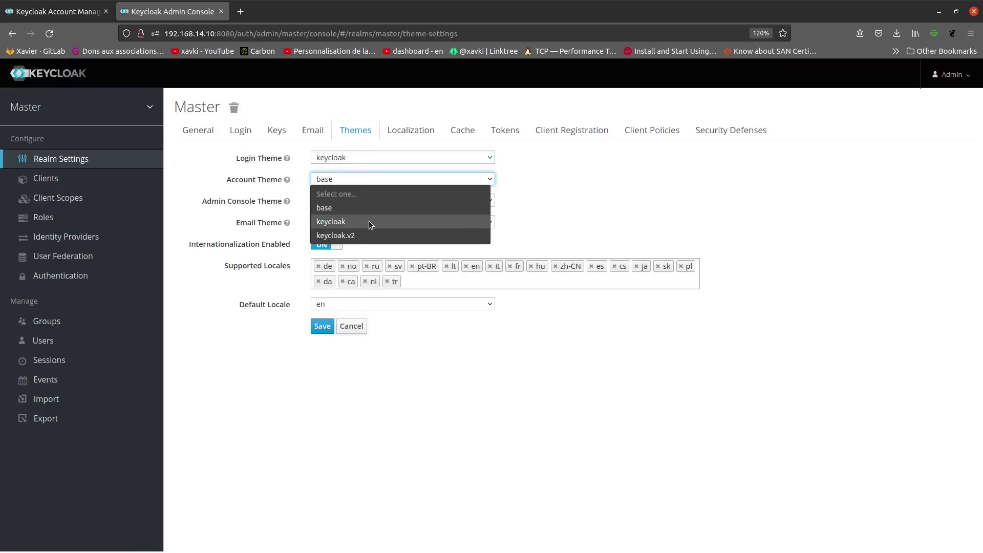
pyautogui.click(369, 221)
pyautogui.click(322, 326)
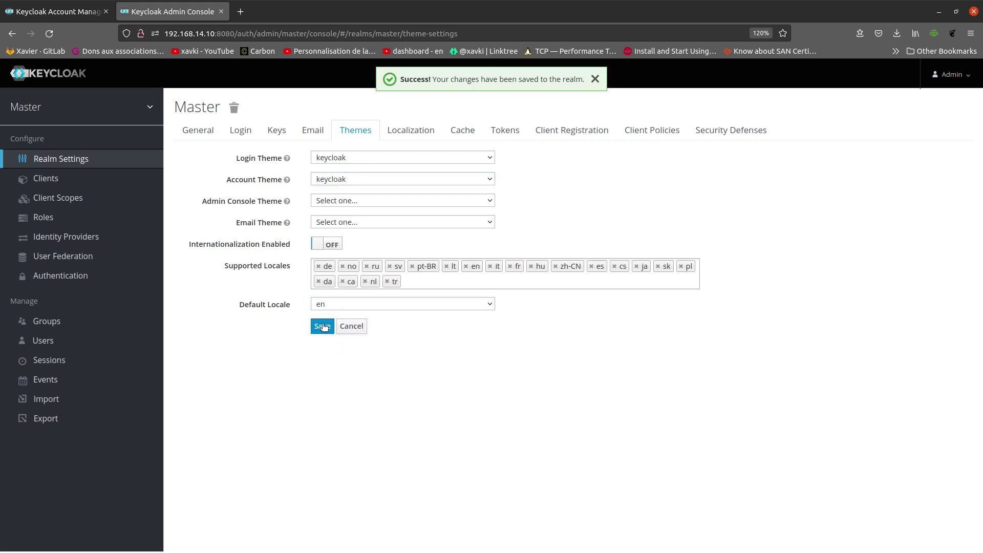
# Step: Make fr the default locale, save, and view the sign-in page in Français
pyautogui.click(348, 306)
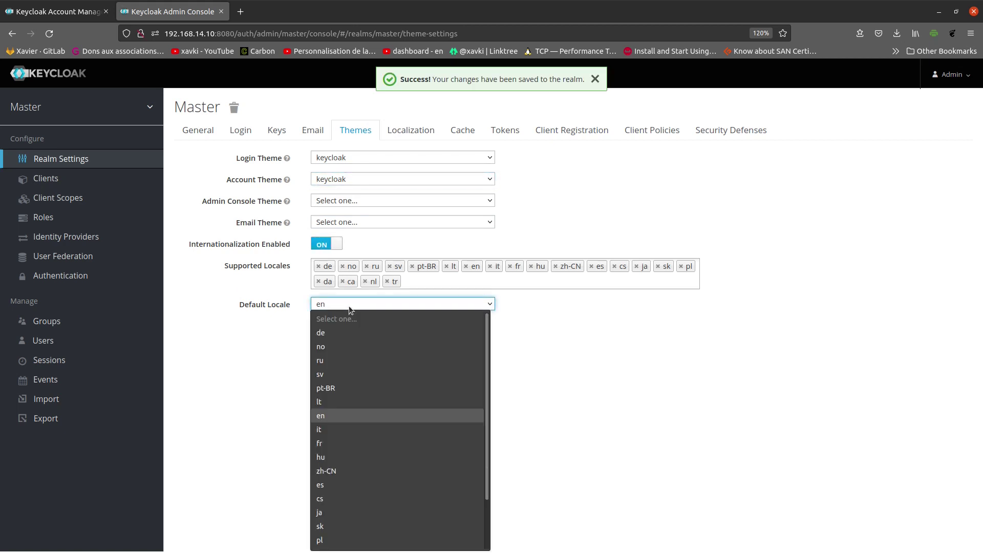
pyautogui.click(362, 444)
pyautogui.click(322, 325)
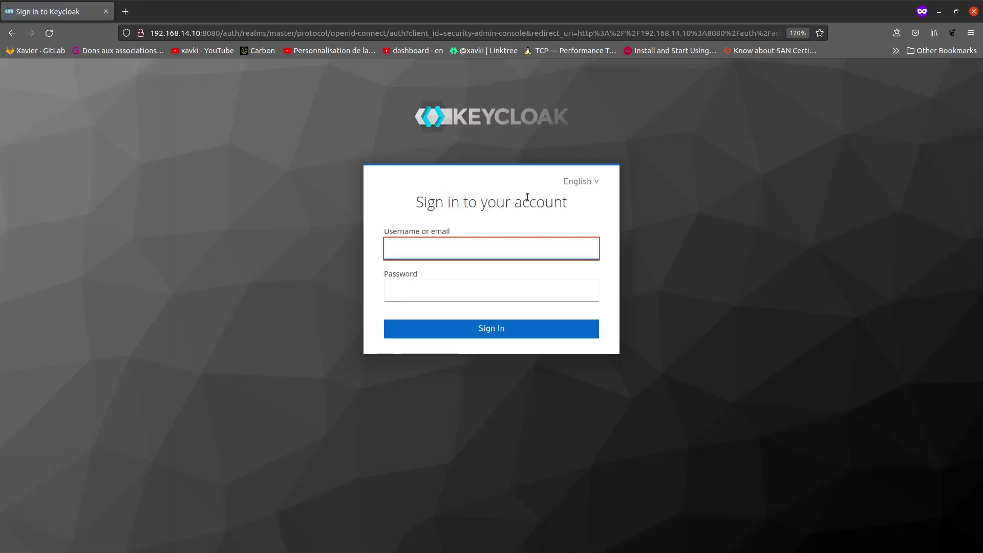
pyautogui.moveTo(594, 182)
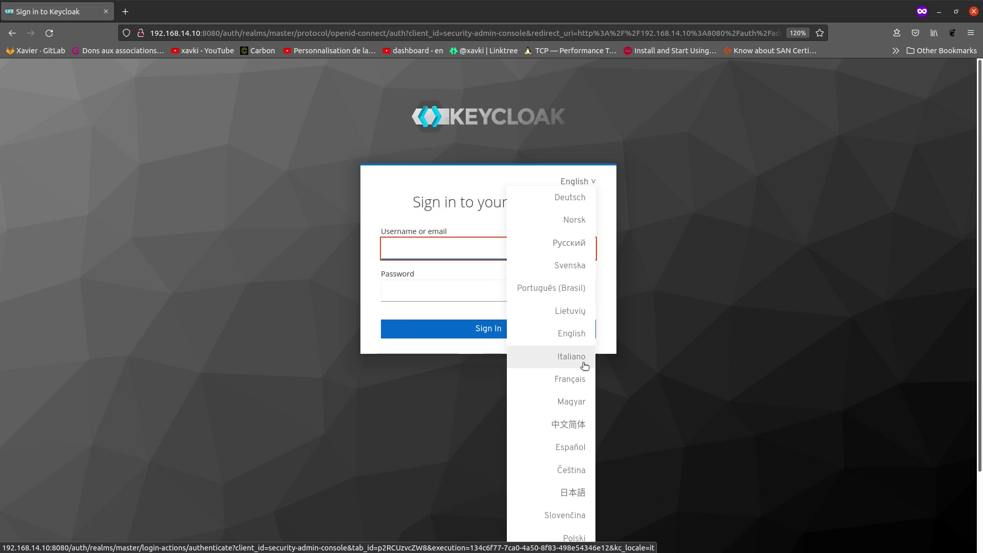
pyautogui.click(573, 389)
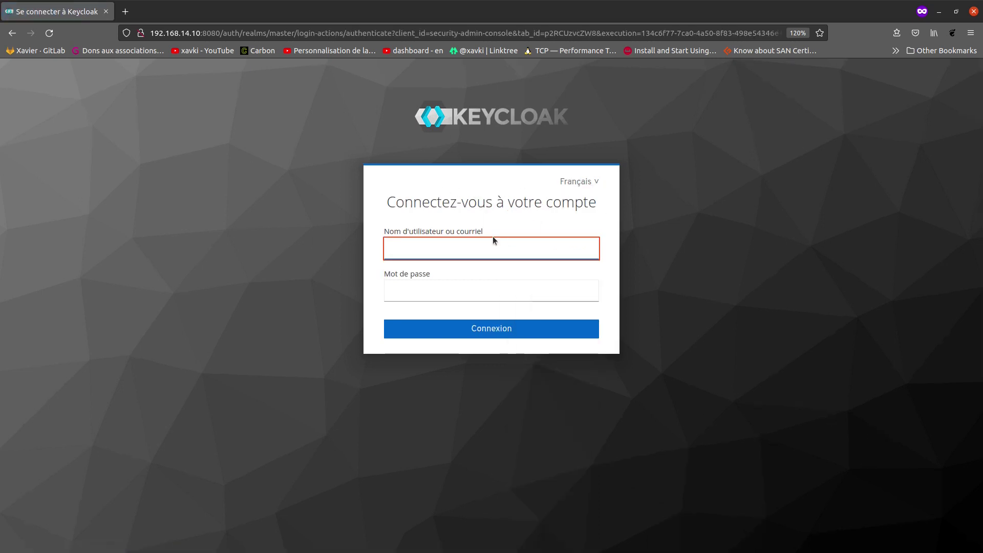
pyautogui.click(426, 295)
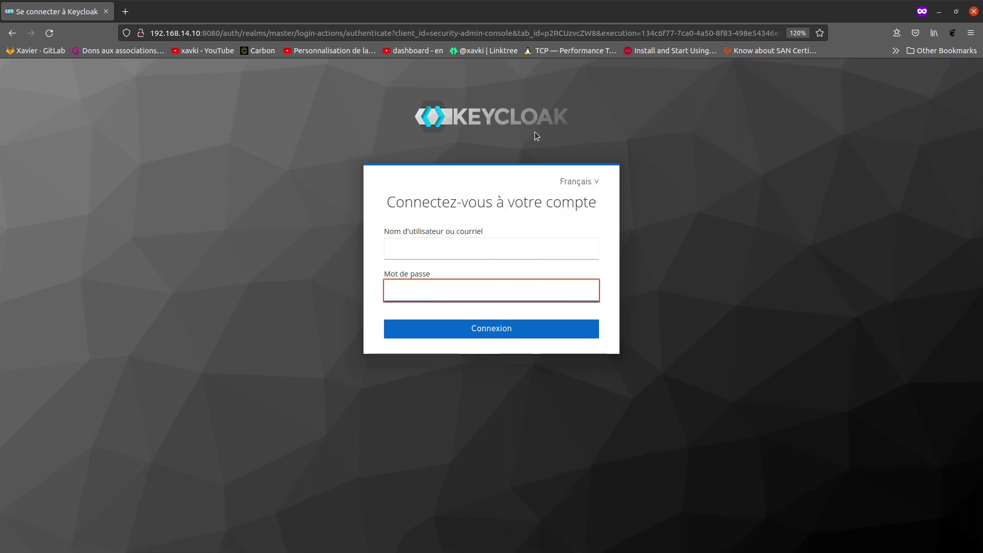
pyautogui.click(646, 107)
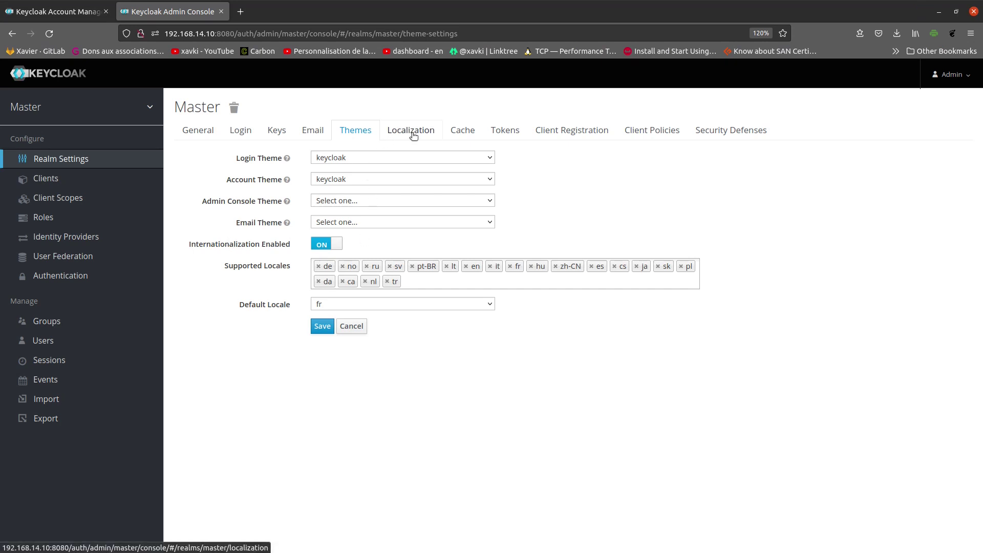
# Step: Review the Localization tab and the Cache tab's Realm, User and Keys Cache settings, then view Tokens
pyautogui.click(412, 133)
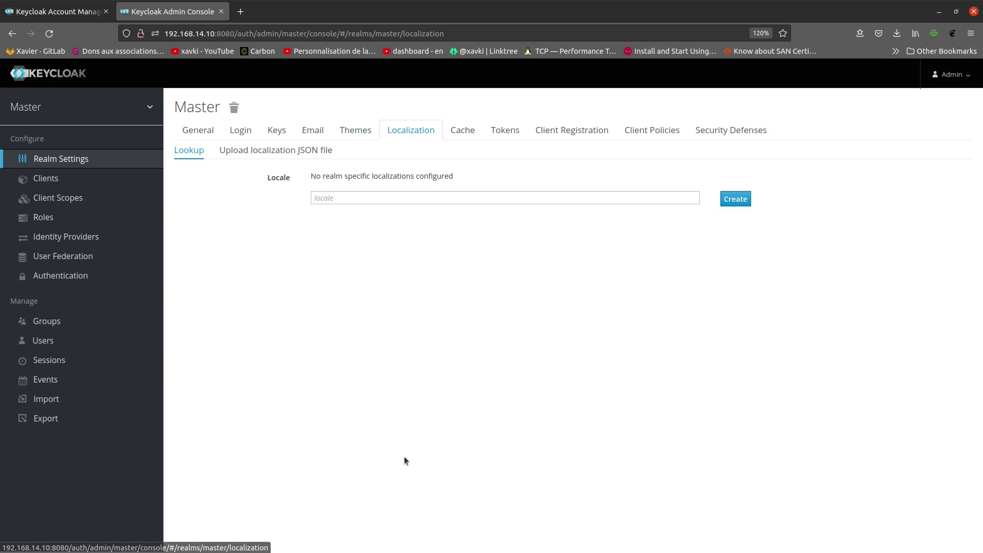
pyautogui.click(463, 132)
pyautogui.moveTo(285, 180)
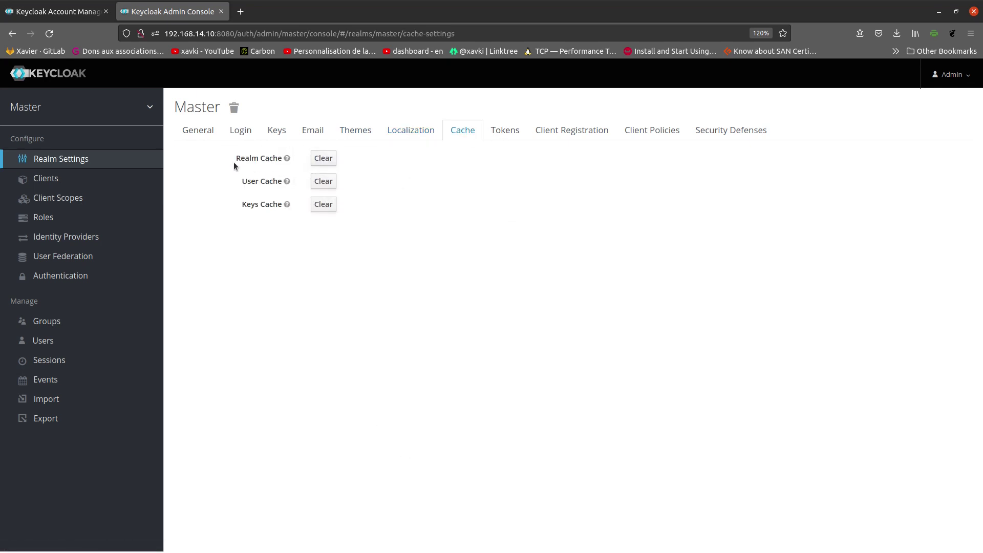
pyautogui.moveTo(221, 157); pyautogui.dragTo(272, 158)
pyautogui.moveTo(227, 180); pyautogui.dragTo(286, 181)
pyautogui.moveTo(231, 204); pyautogui.dragTo(264, 210)
pyautogui.click(507, 132)
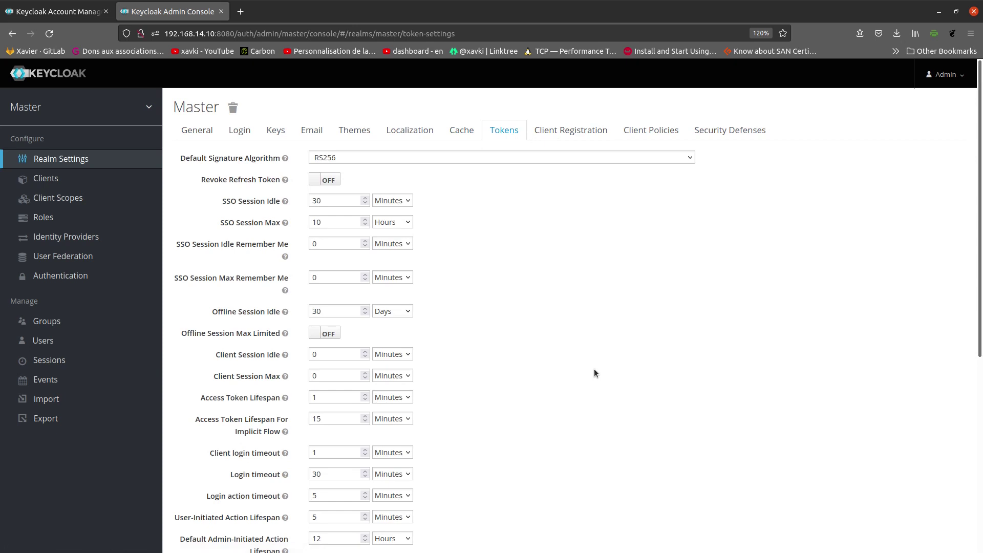
# Step: Review the Client Registration, Client Policies and Security Defenses tabs
pyautogui.click(579, 131)
pyautogui.click(660, 132)
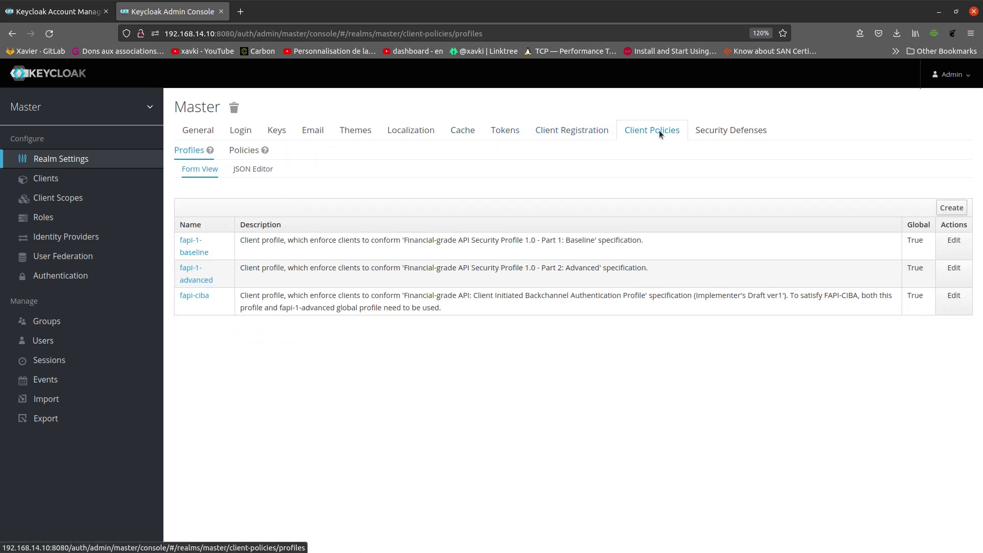
pyautogui.click(745, 130)
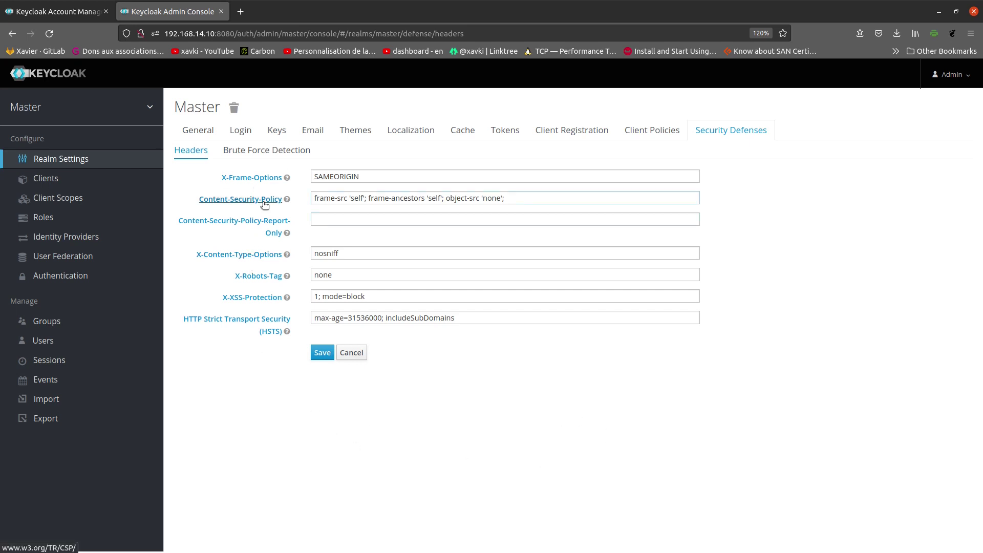
# Step: Browse the Clients list, selecting the account and security-admin-console base URLs, then view Client Scopes
pyautogui.click(65, 182)
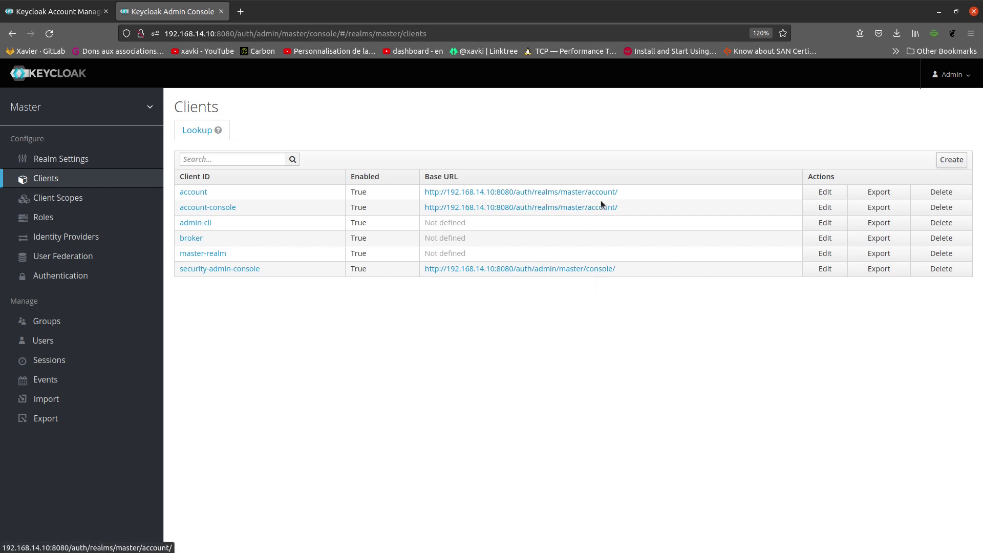
pyautogui.moveTo(629, 191); pyautogui.dragTo(423, 196)
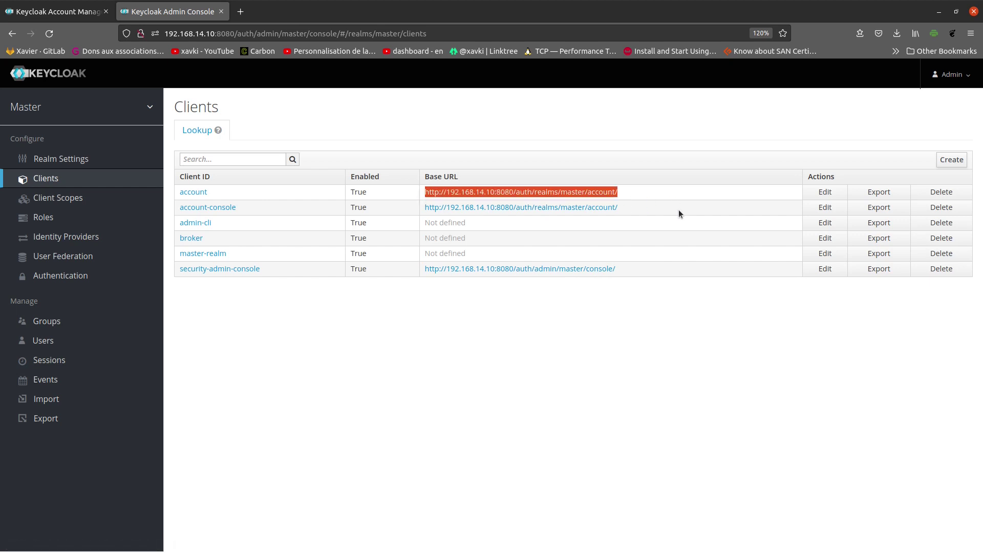
pyautogui.moveTo(655, 272); pyautogui.dragTo(494, 271)
pyautogui.click(504, 311)
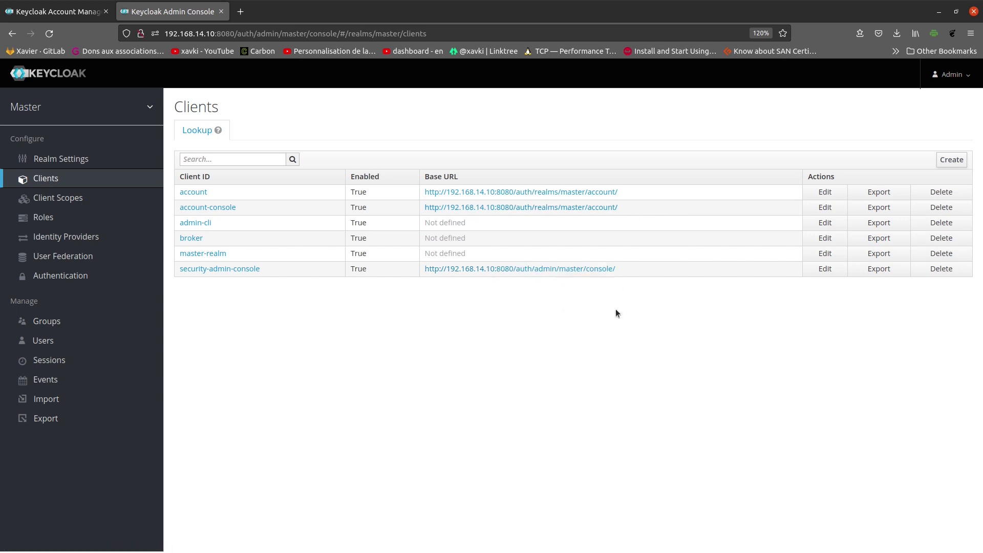
pyautogui.click(88, 199)
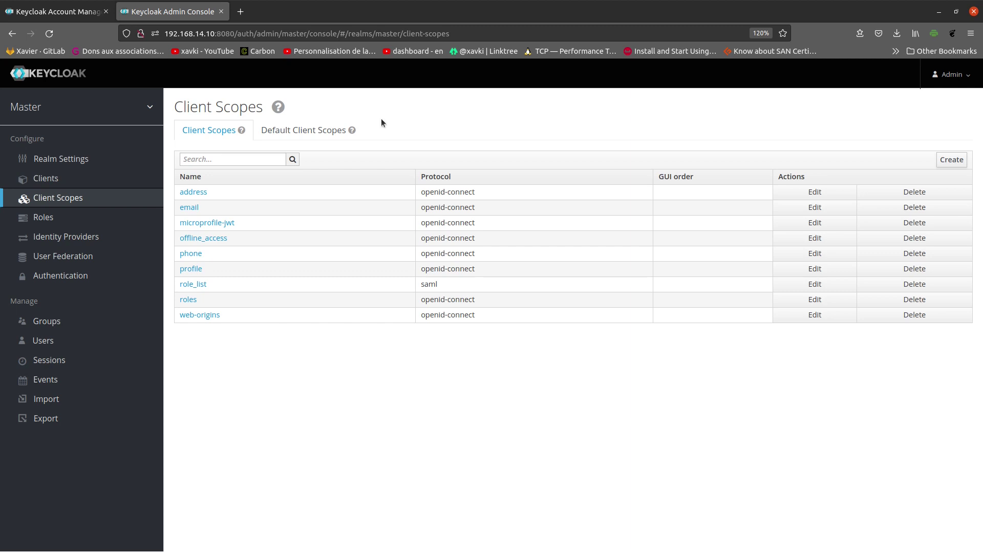
# Step: In Realm Roles, glance at Default Roles, then open the composite admin role with create-realm
pyautogui.click(146, 219)
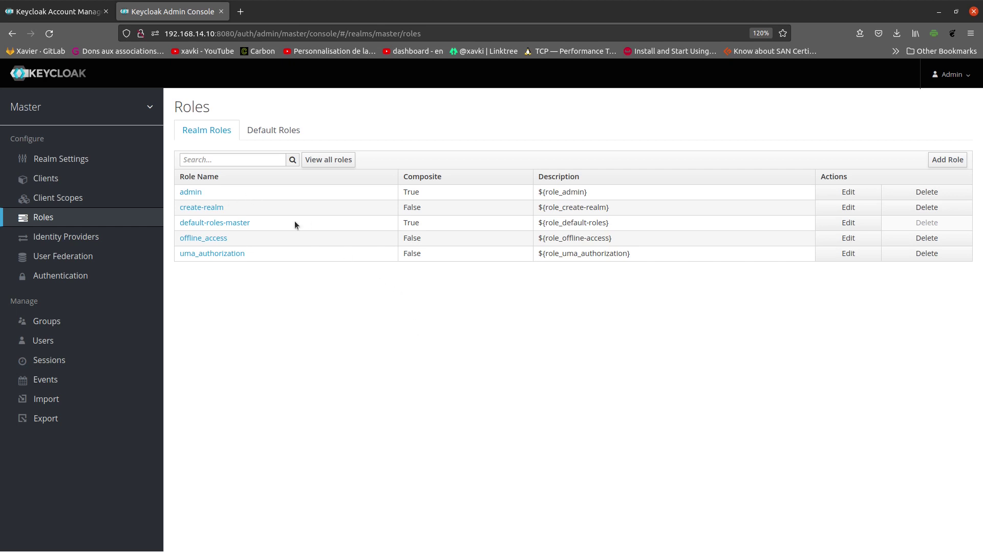
pyautogui.click(267, 134)
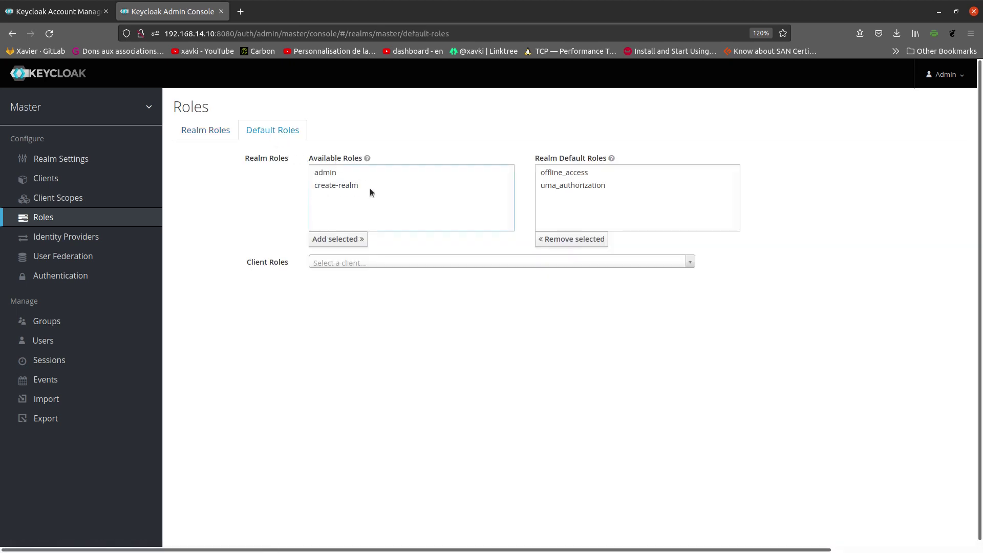
pyautogui.click(206, 131)
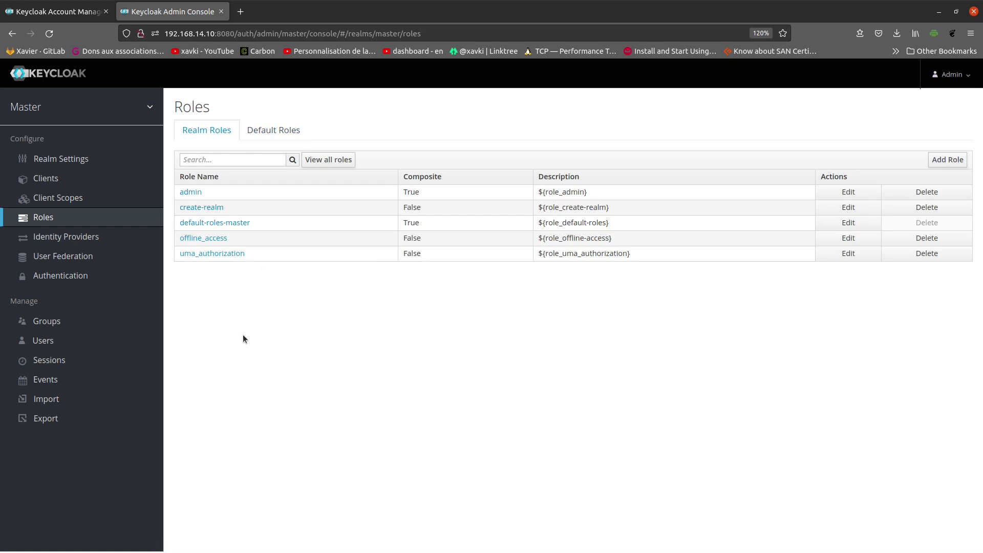
pyautogui.click(200, 194)
pyautogui.scroll(-1, 865, 296)
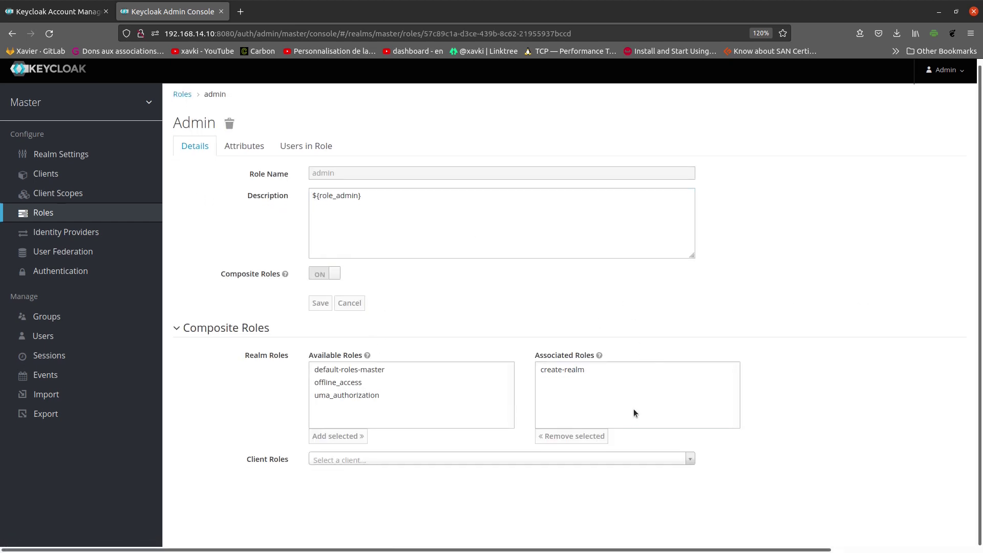
# Step: Check the admin role's associated roles, Users in Role, and empty Attributes tab
pyautogui.click(533, 371)
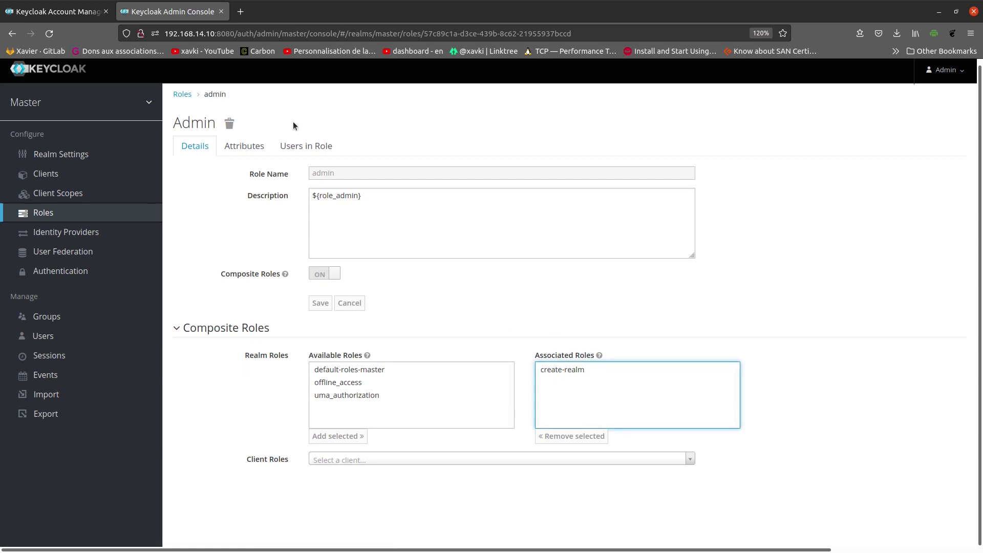
pyautogui.click(299, 146)
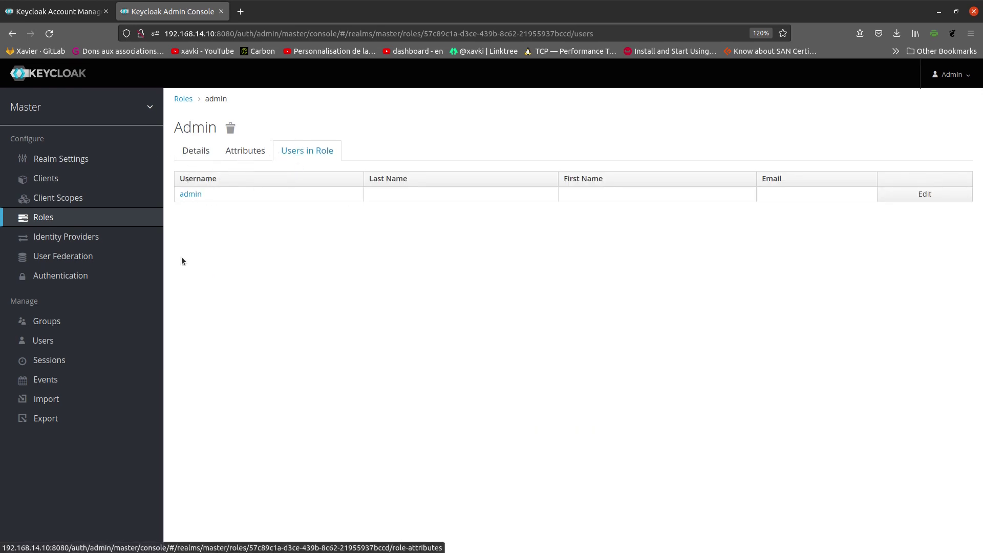
pyautogui.click(245, 151)
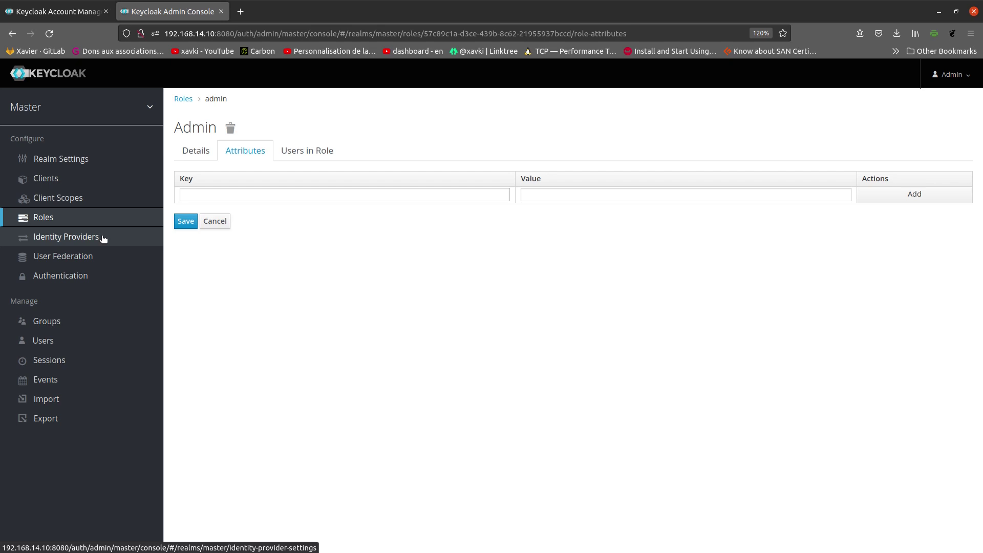
pyautogui.click(103, 239)
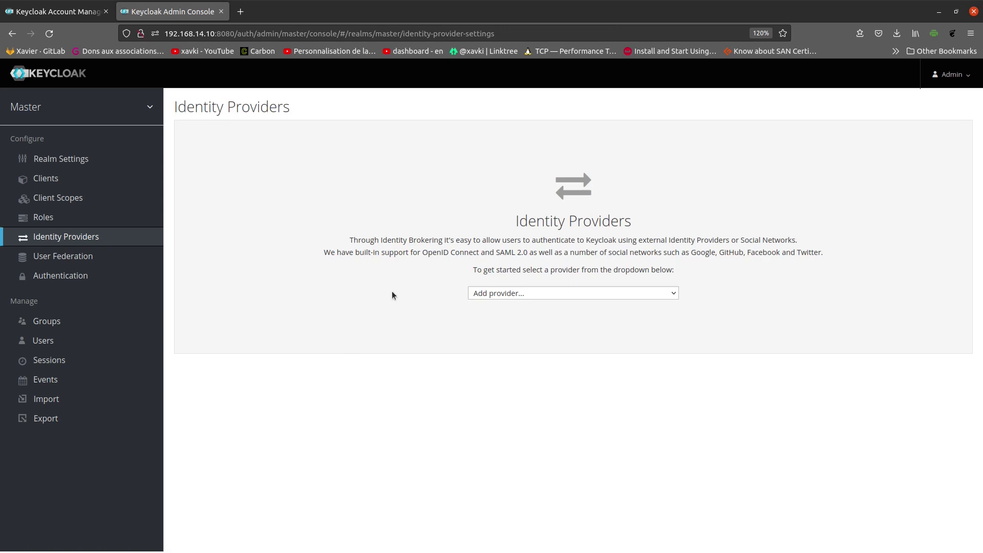
# Step: Browse the identity provider types, then list User Federation's kerberos and ldap providers
pyautogui.click(591, 293)
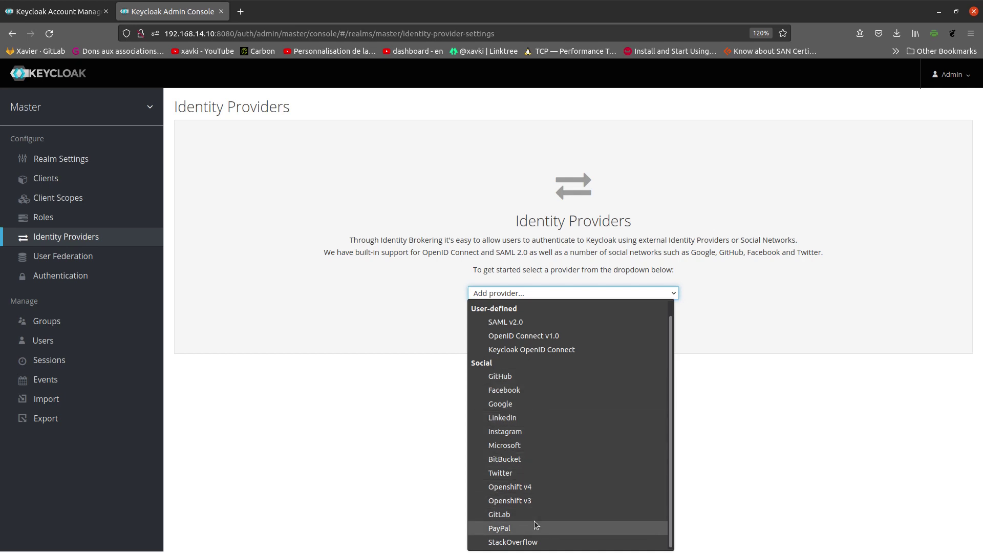
pyautogui.click(324, 370)
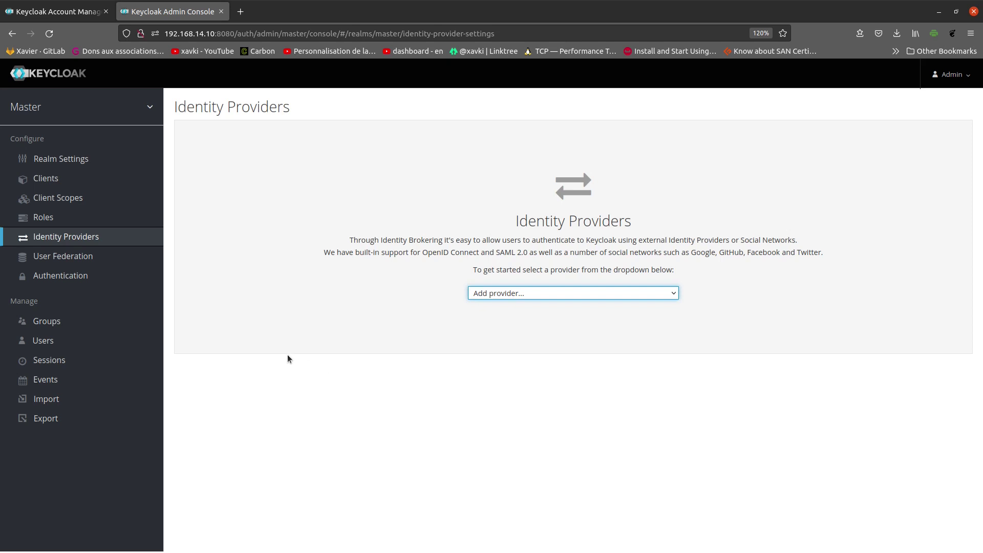
pyautogui.click(96, 256)
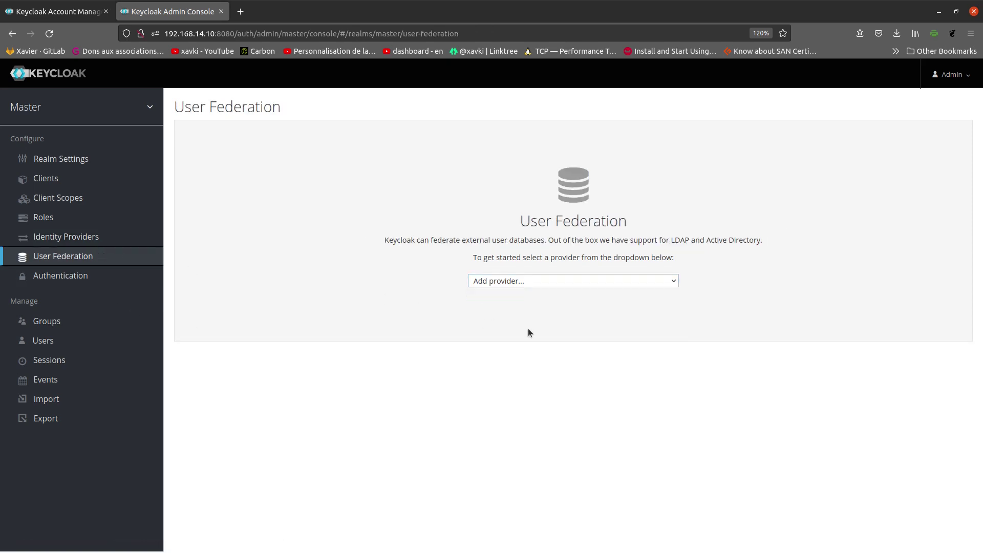
pyautogui.click(563, 284)
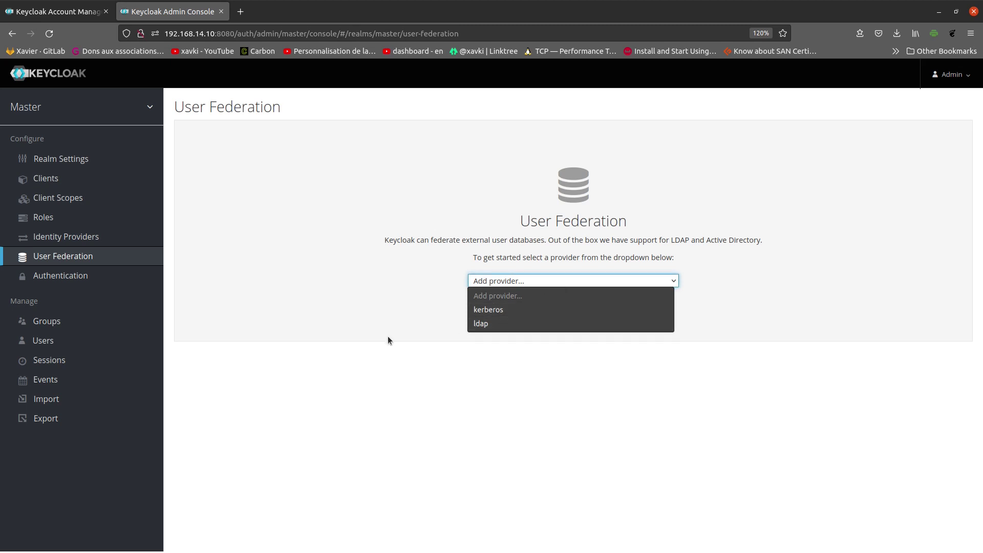
pyautogui.click(41, 283)
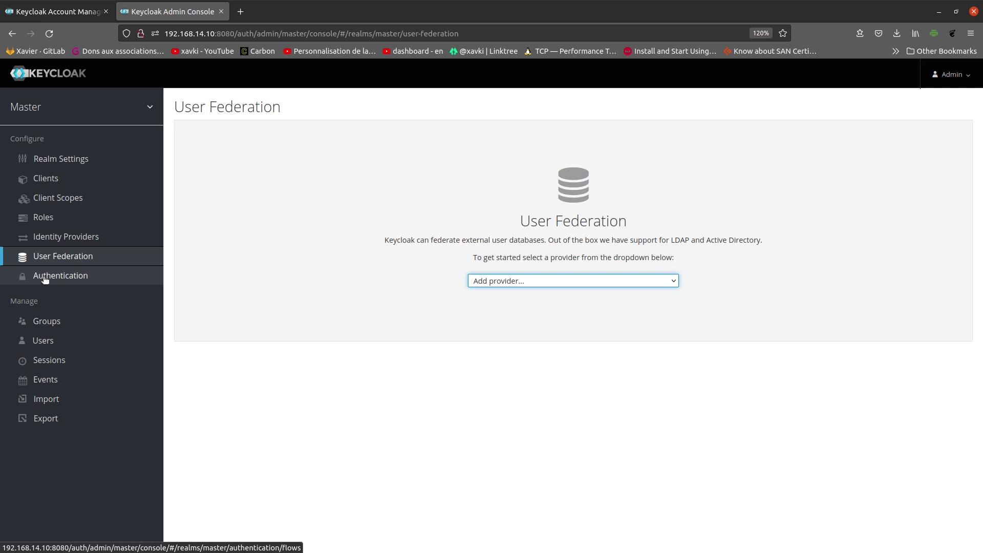
# Step: Check the Browser authentication flow and the empty Password Policy, then move to Users
pyautogui.click(41, 276)
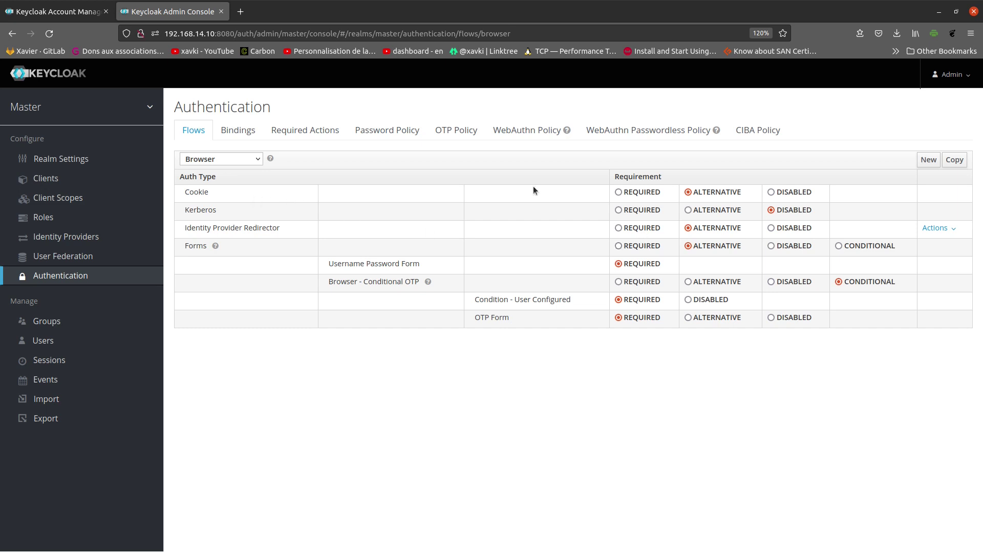
pyautogui.click(378, 130)
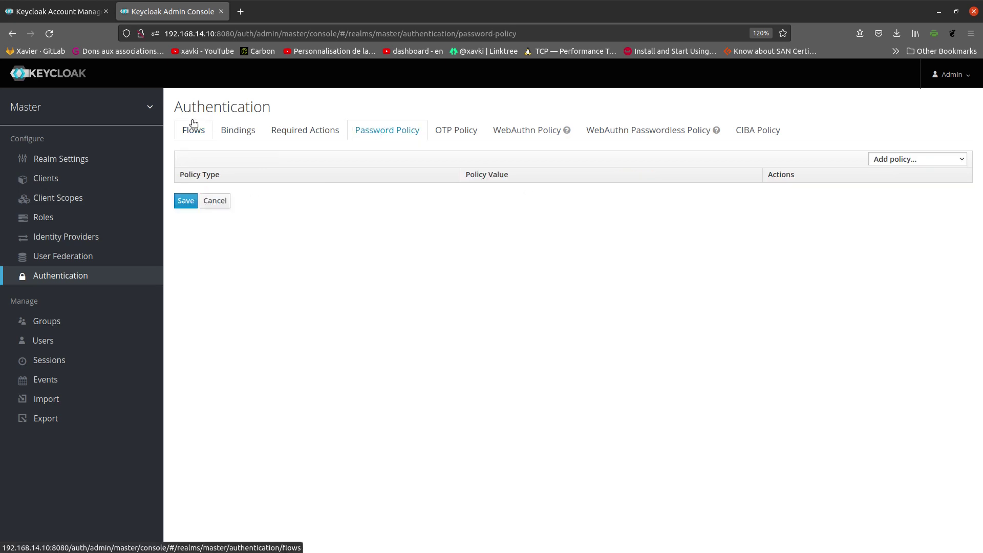
pyautogui.click(193, 124)
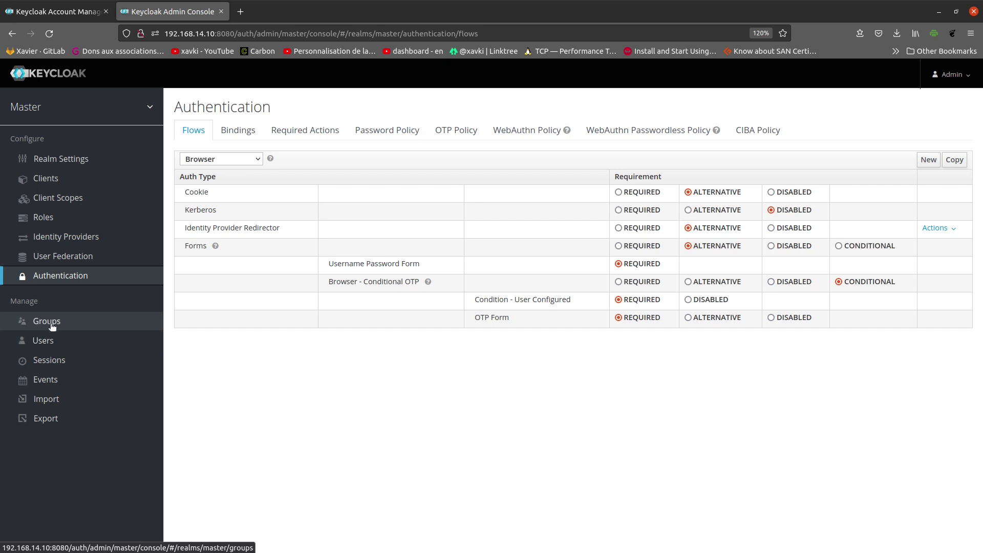
pyautogui.click(49, 341)
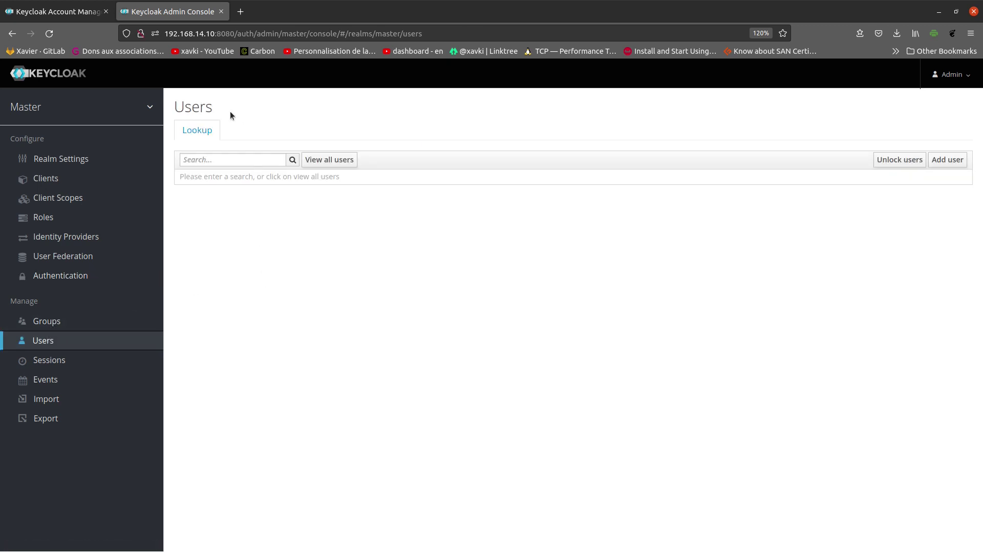
# Step: List all users and open the admin user's details, attributes and credentials
pyautogui.click(343, 165)
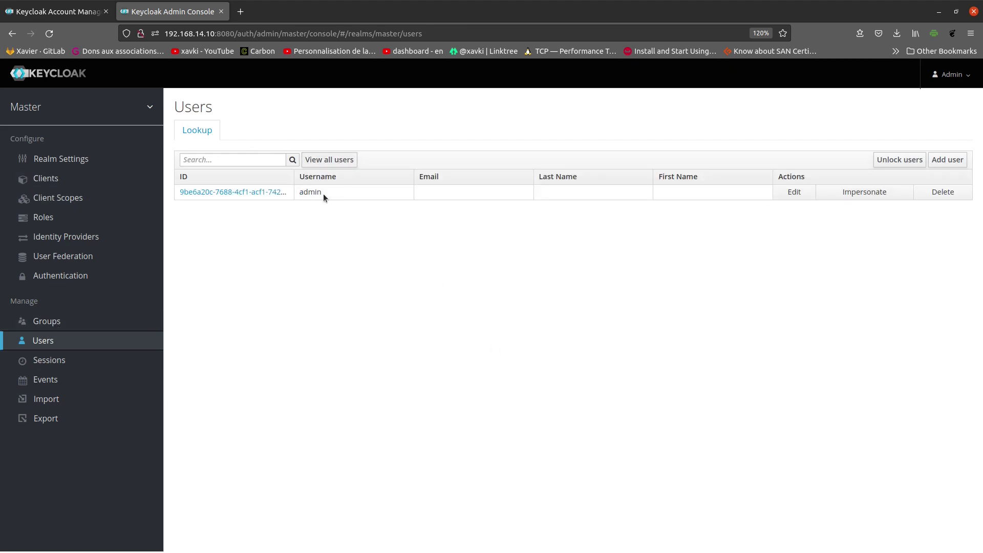
pyautogui.click(796, 193)
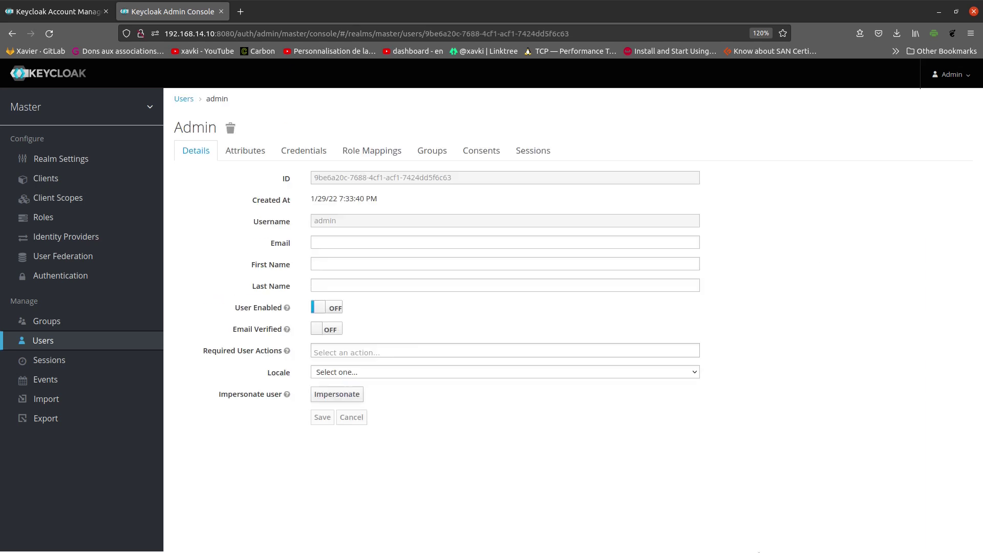
pyautogui.click(249, 152)
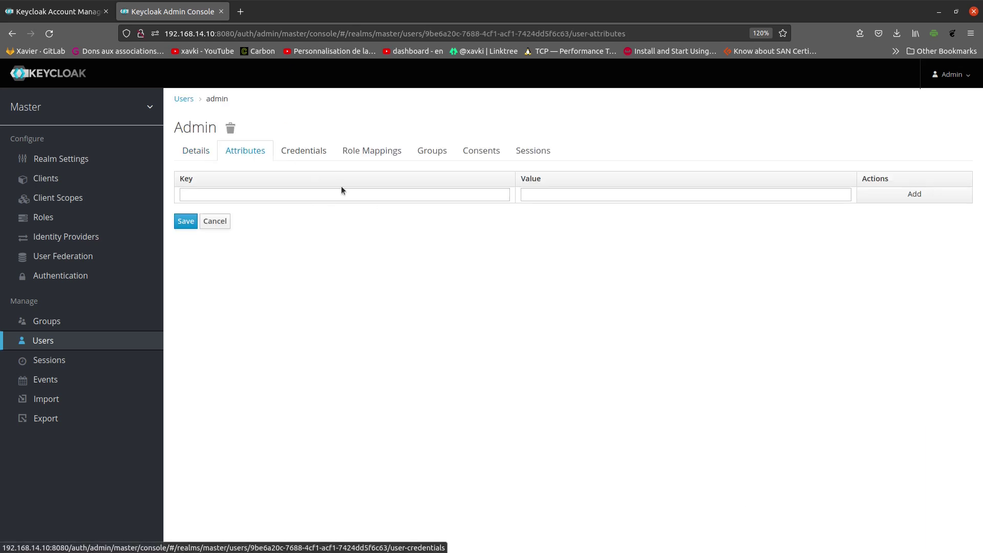
pyautogui.click(206, 154)
pyautogui.click(301, 153)
# Step: Check the admin user's role mappings, groups, consents and its session from 192.168.14.1
pyautogui.click(368, 152)
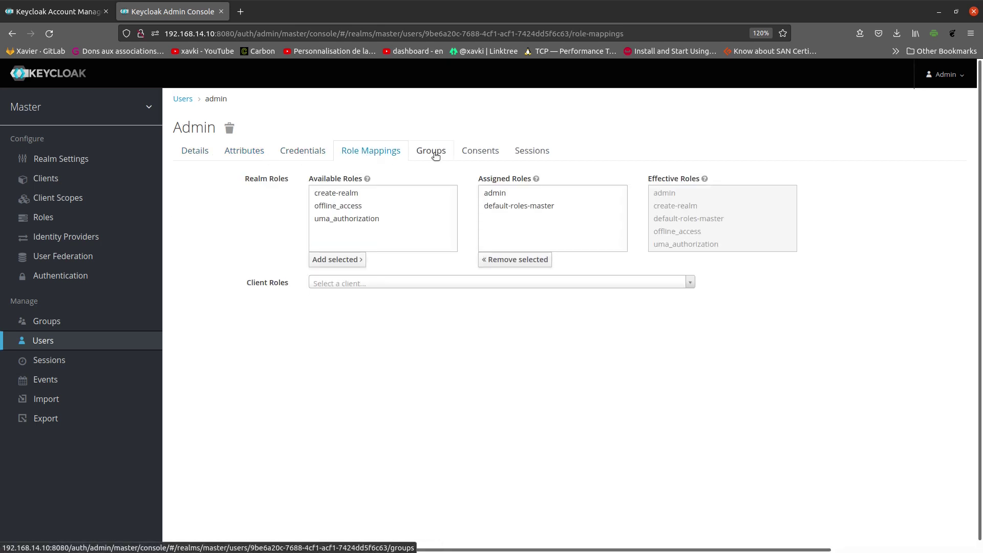
pyautogui.moveTo(477, 180); pyautogui.dragTo(515, 180)
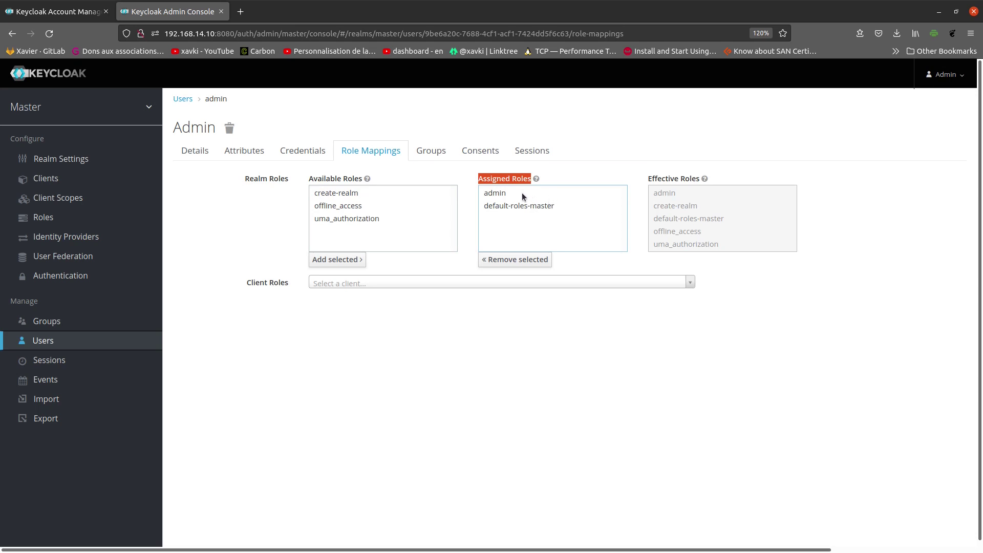
pyautogui.click(441, 154)
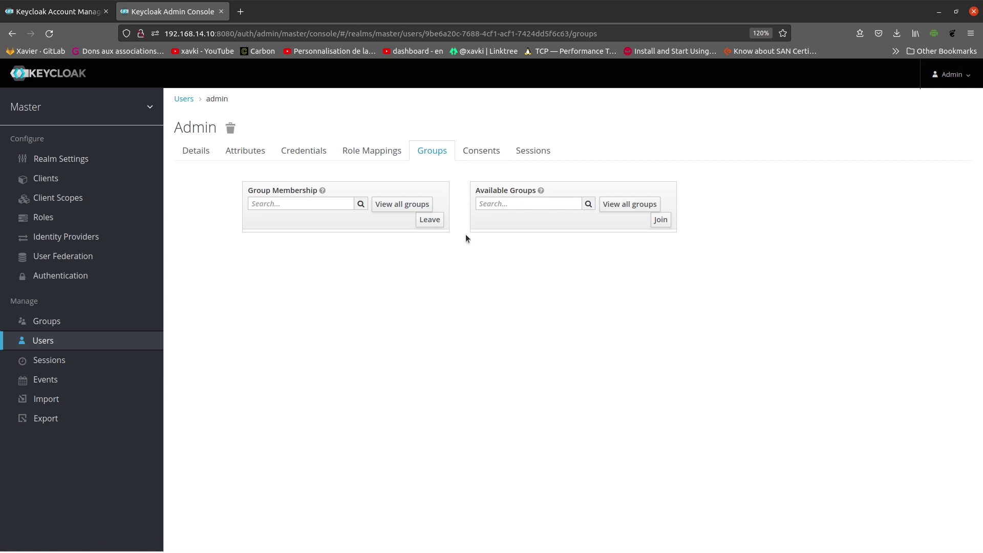
pyautogui.click(478, 156)
pyautogui.click(539, 156)
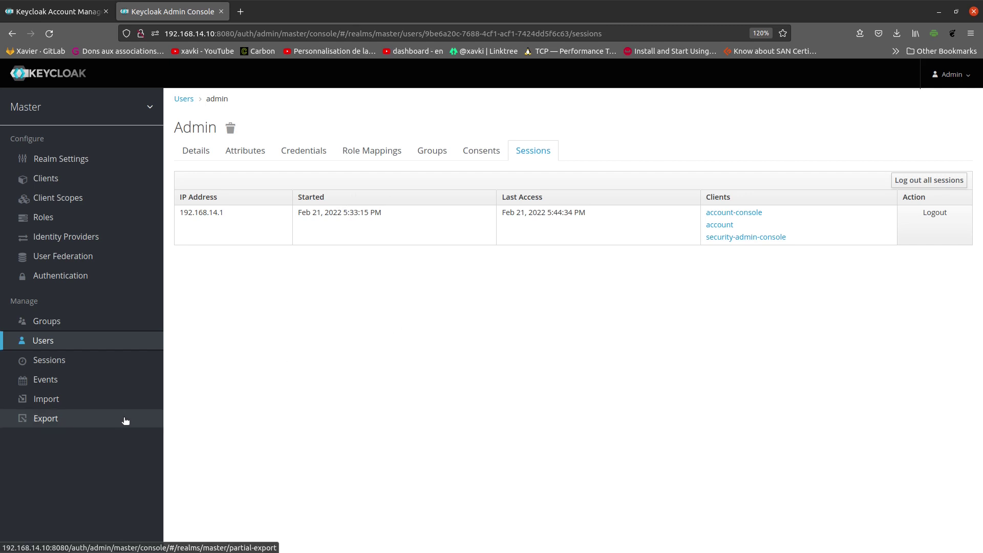
# Step: Check realm sessions, then the admin events log and the jboss-logging events config
pyautogui.click(123, 368)
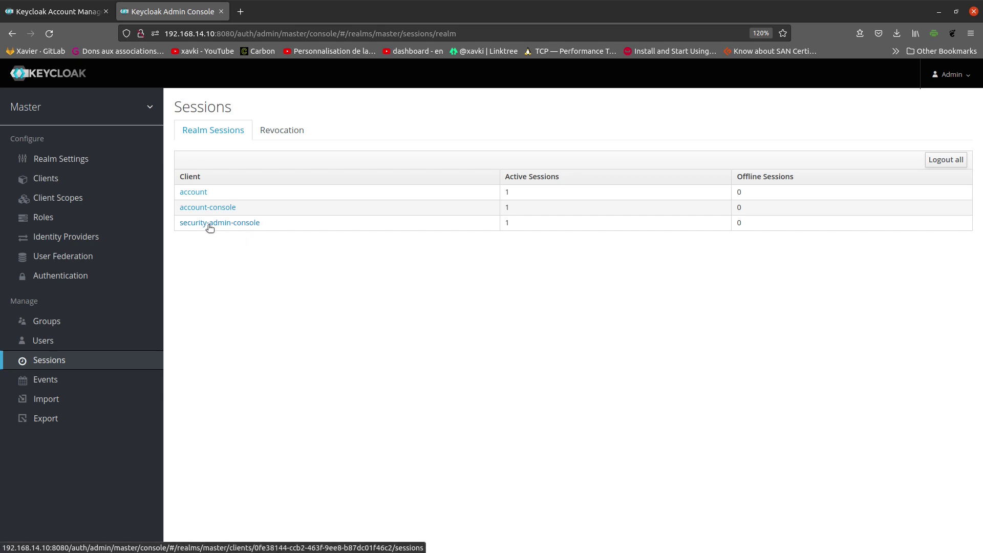
pyautogui.click(56, 12)
pyautogui.click(191, 8)
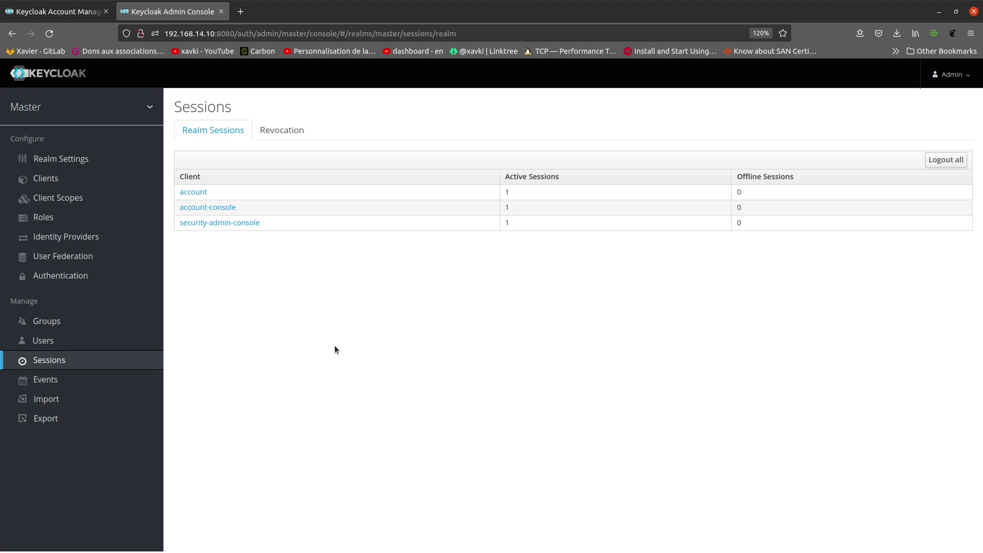
pyautogui.click(94, 382)
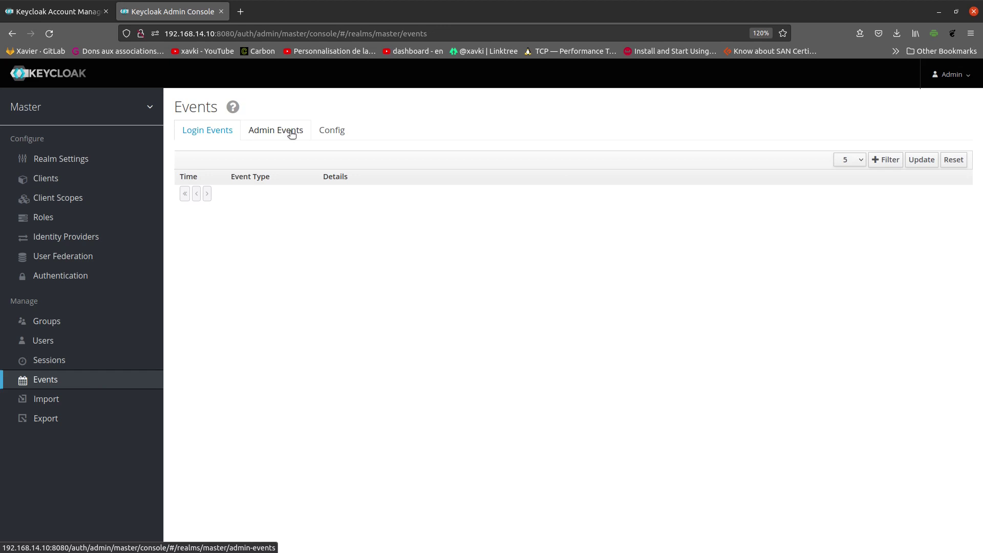
pyautogui.click(290, 132)
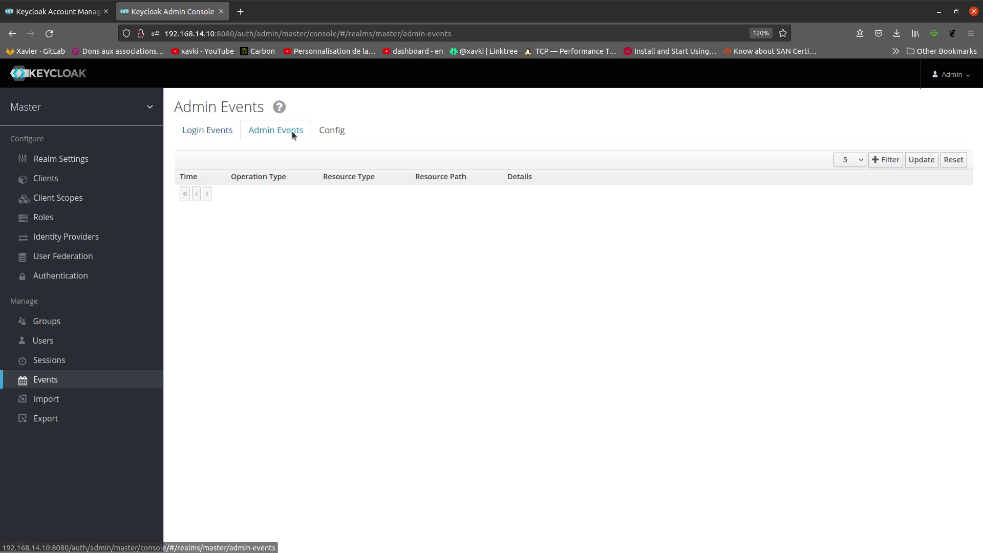
pyautogui.click(335, 133)
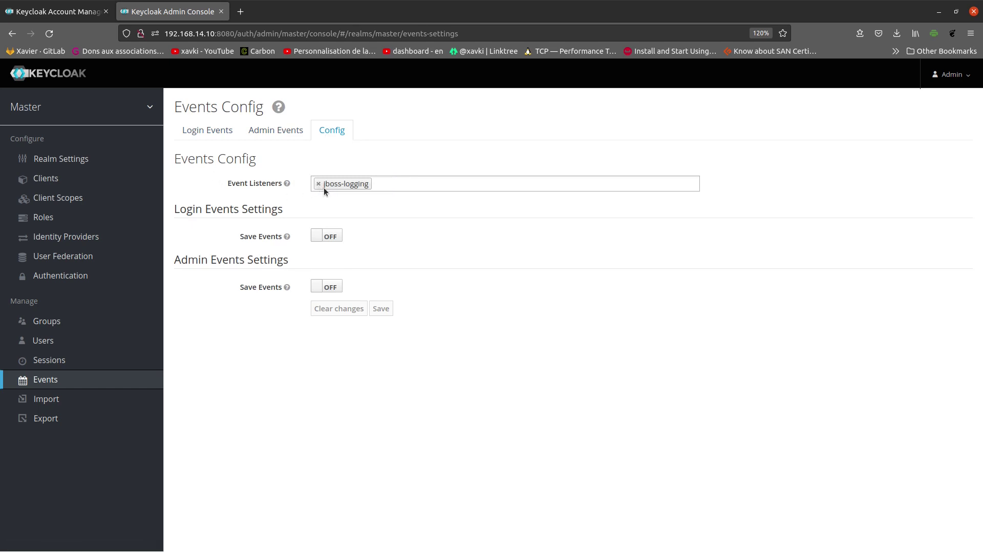
# Step: Visit Partial Import, then Partial Export with groups, roles and clients toggles off
pyautogui.click(82, 399)
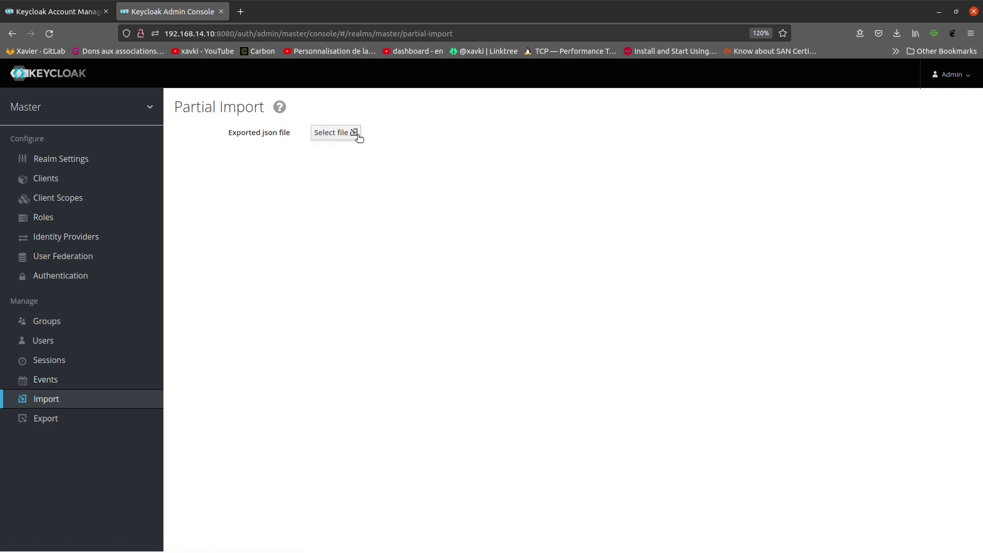
pyautogui.click(86, 418)
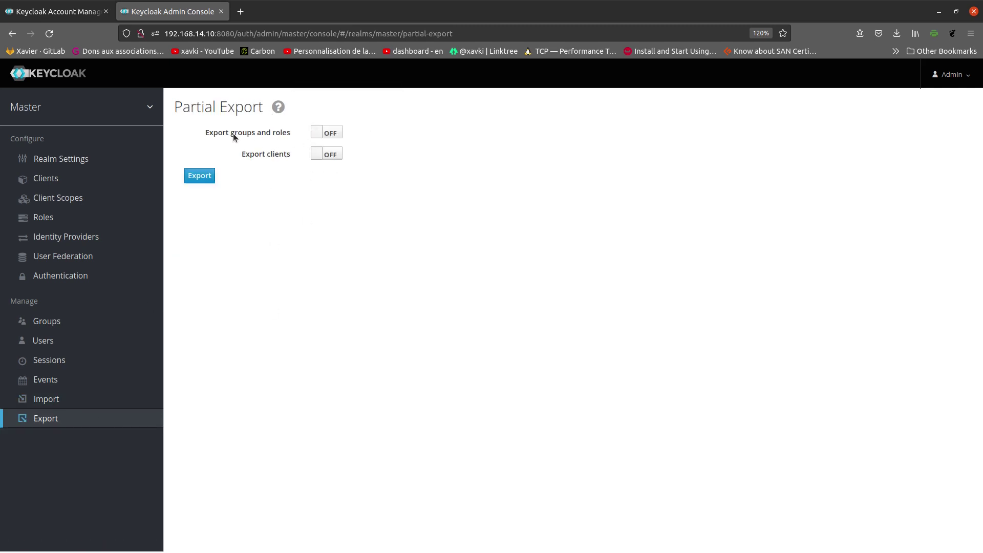